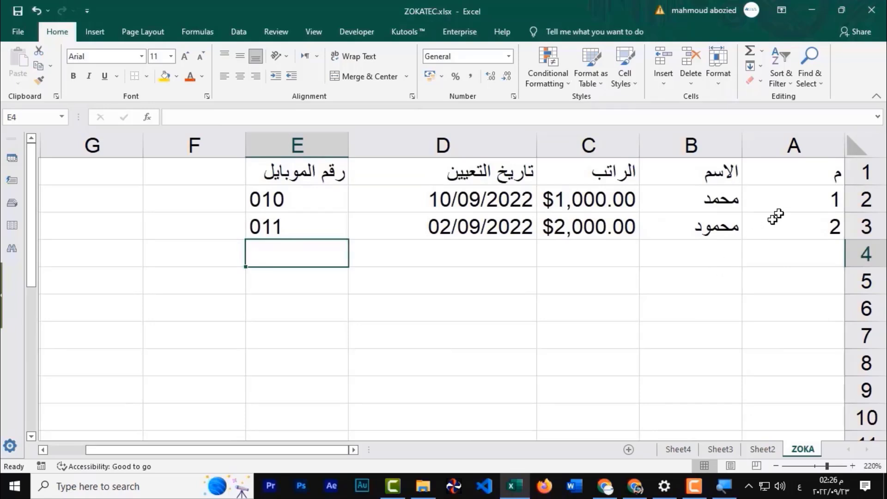
- Select the five-column employee table from A1 to E3
{"action": "left_click", "coordinate": [764, 276]}
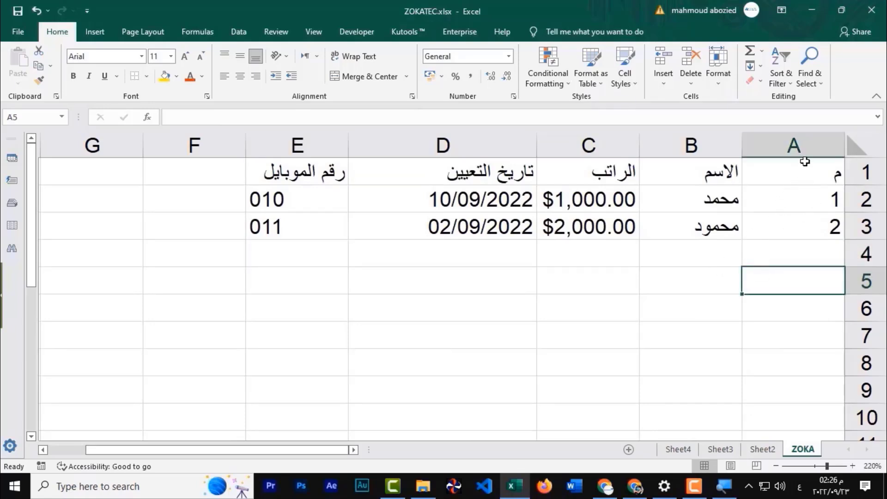
{"action": "left_click_drag", "start_coordinate": [803, 171], "coordinate": [301, 226]}
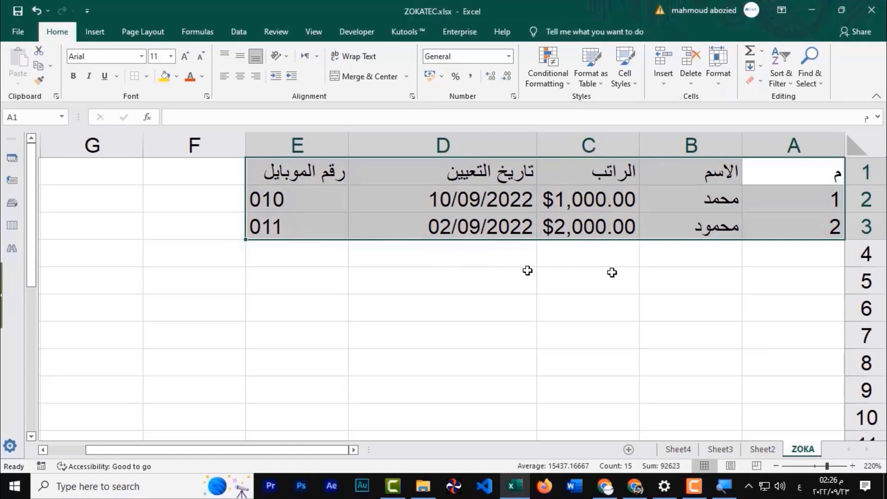
{"action": "left_click", "coordinate": [769, 253]}
{"action": "left_click_drag", "start_coordinate": [836, 180], "coordinate": [289, 235]}
{"action": "left_click", "coordinate": [697, 297]}
{"action": "left_click", "coordinate": [790, 181]}
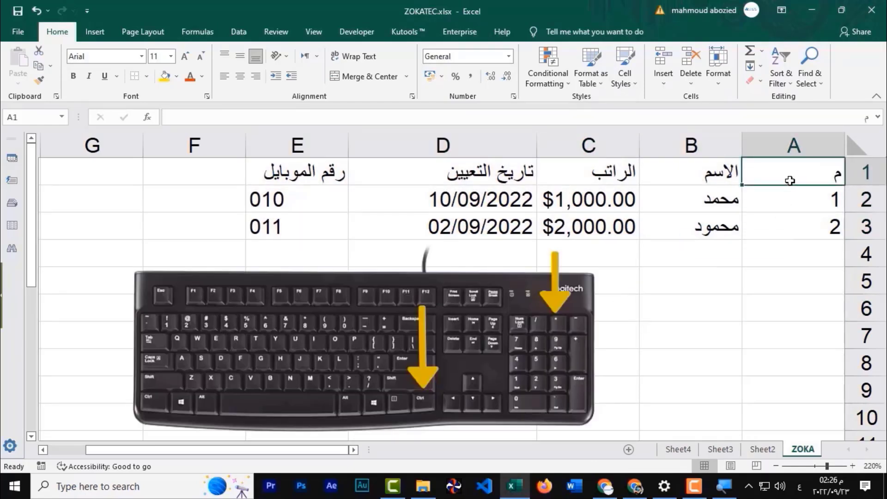
{"action": "key", "text": "ctrl+KP_Multiply"}
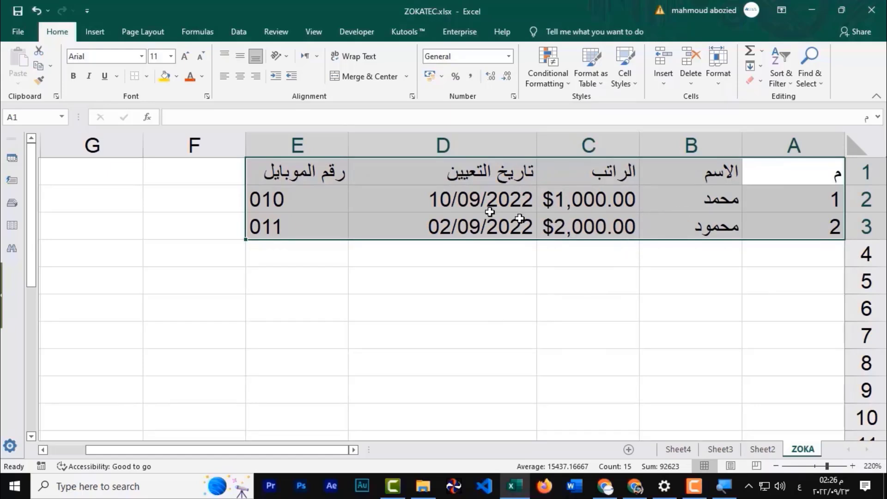
- Apply All Borders to A1:E3, then reselect the table starting from A1
{"action": "left_click", "coordinate": [143, 79]}
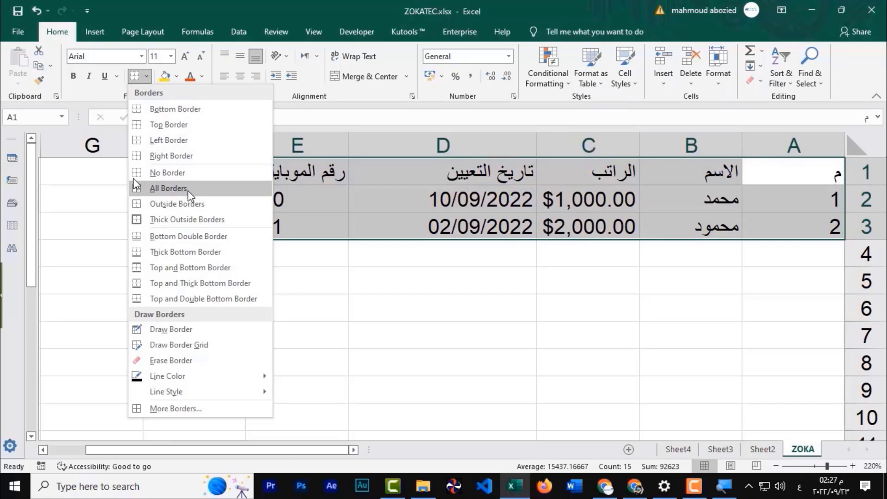
{"action": "left_click", "coordinate": [159, 188]}
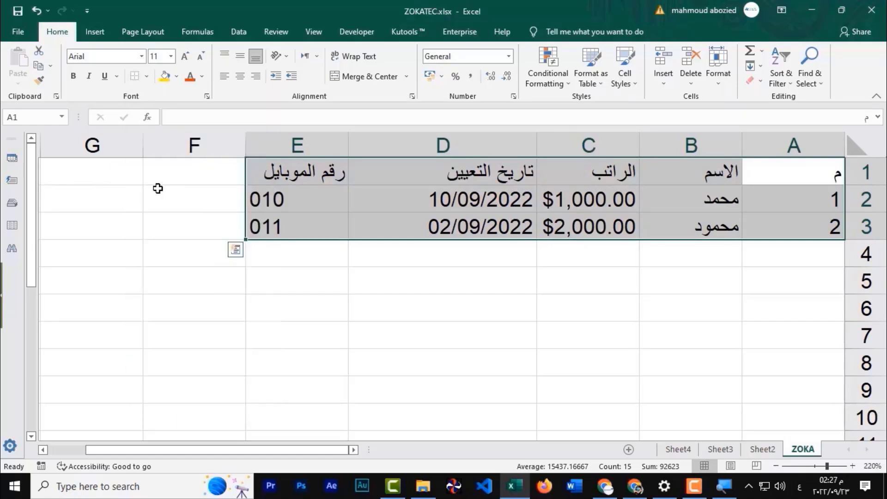
{"action": "left_click", "coordinate": [744, 261]}
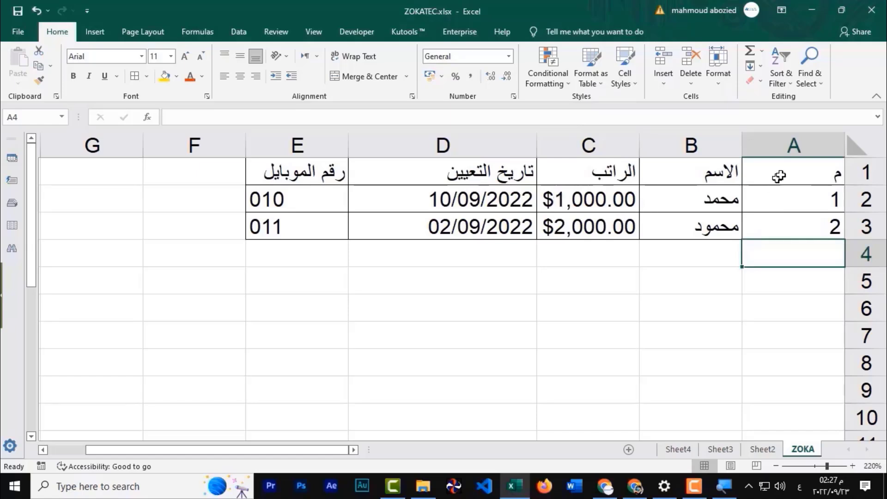
{"action": "left_click", "coordinate": [796, 178]}
{"action": "key", "text": "ctrl+a"}
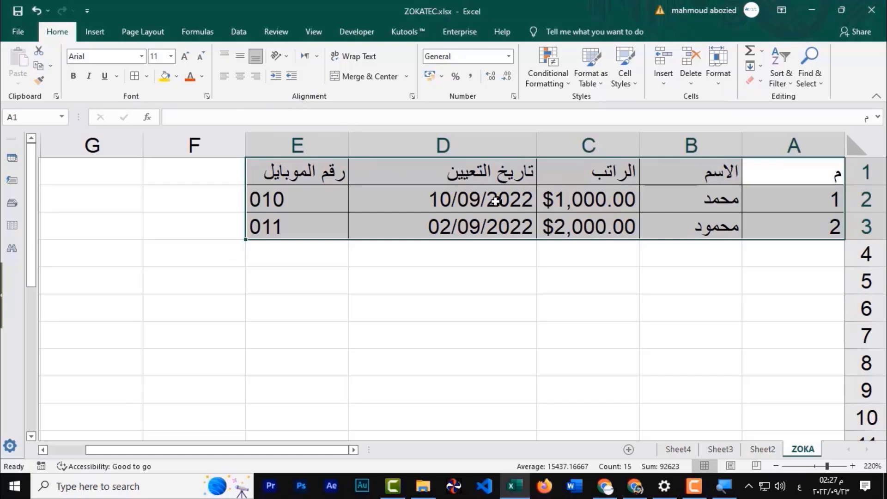
- Center the contents of the whole employee table
{"action": "left_click", "coordinate": [241, 79]}
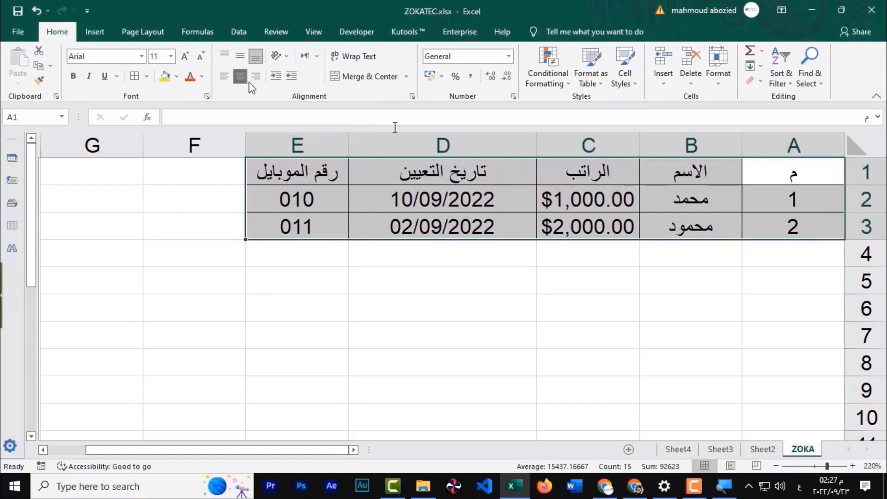
{"action": "left_click", "coordinate": [628, 191]}
{"action": "left_click", "coordinate": [665, 258]}
- Give the header row A1:E1 a light blue fill and orange text
{"action": "left_click_drag", "start_coordinate": [809, 176], "coordinate": [342, 176]}
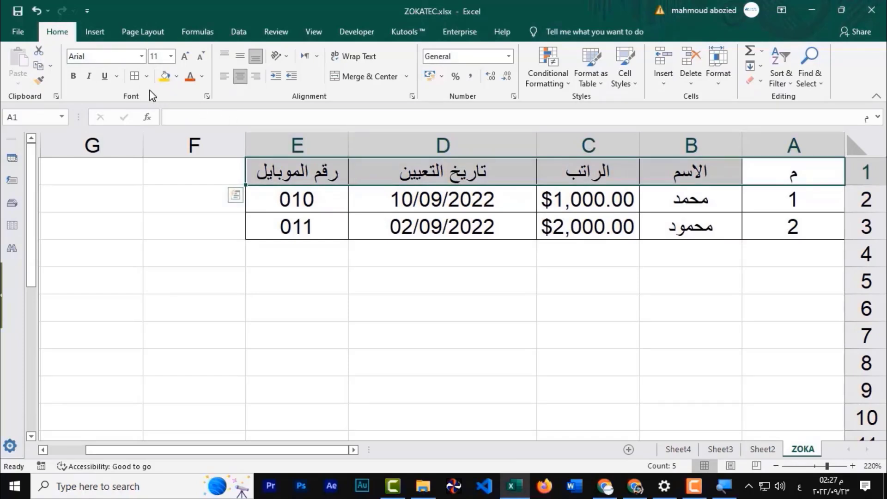
{"action": "left_click", "coordinate": [176, 79]}
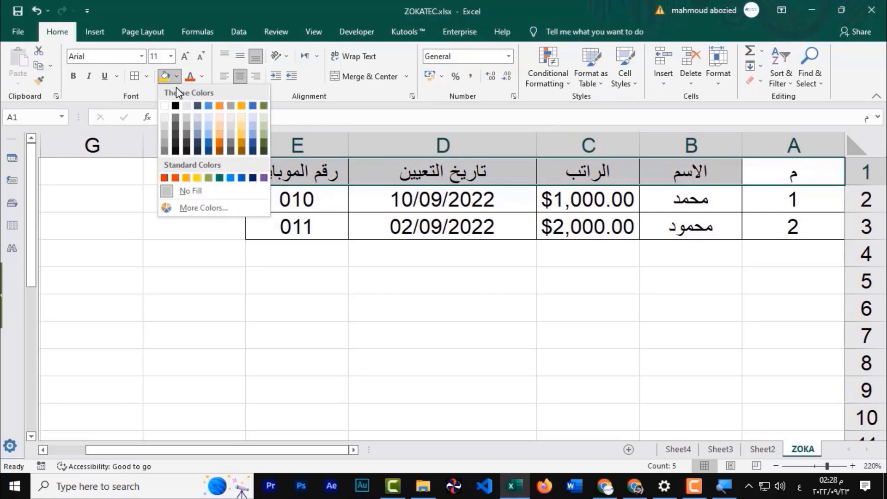
{"action": "left_click", "coordinate": [209, 126]}
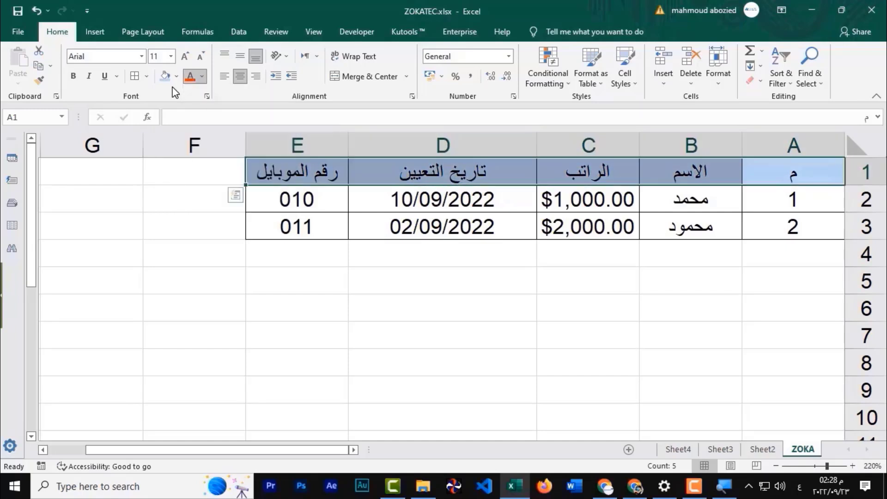
{"action": "left_click", "coordinate": [200, 80]}
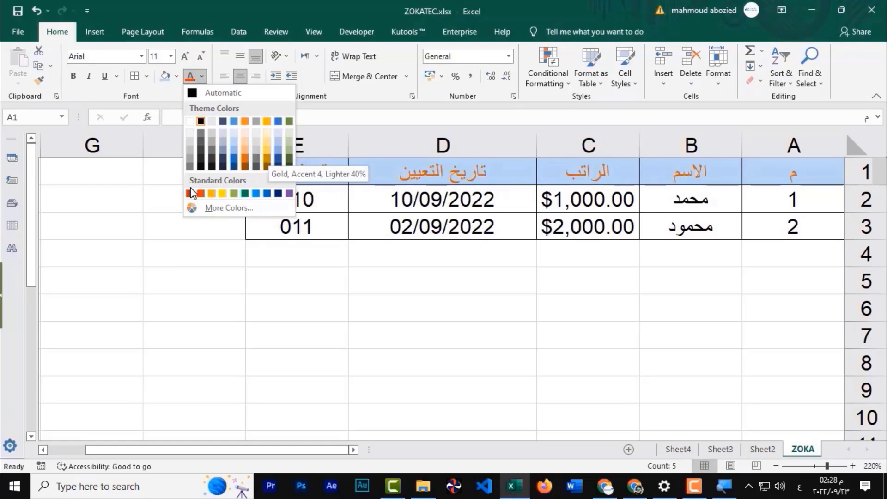
{"action": "left_click", "coordinate": [273, 214]}
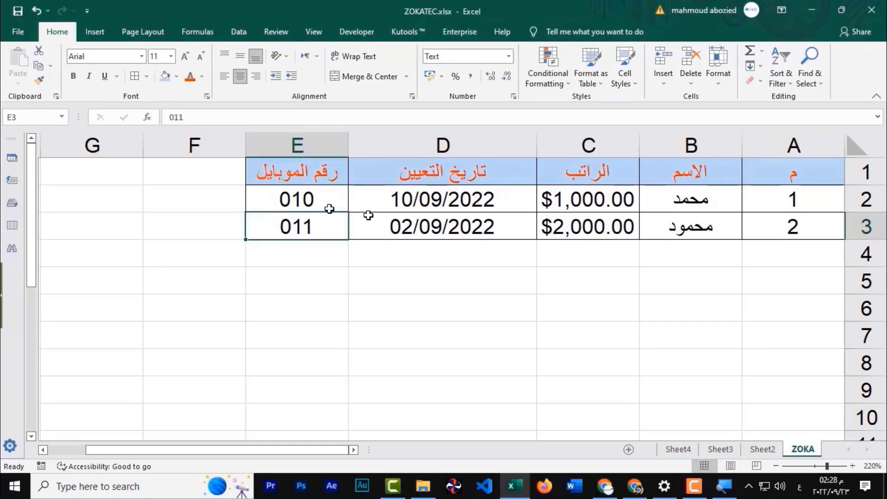
- Change the font of the employee names in B2:B3 to Traditional Arabic
{"action": "left_click", "coordinate": [515, 234]}
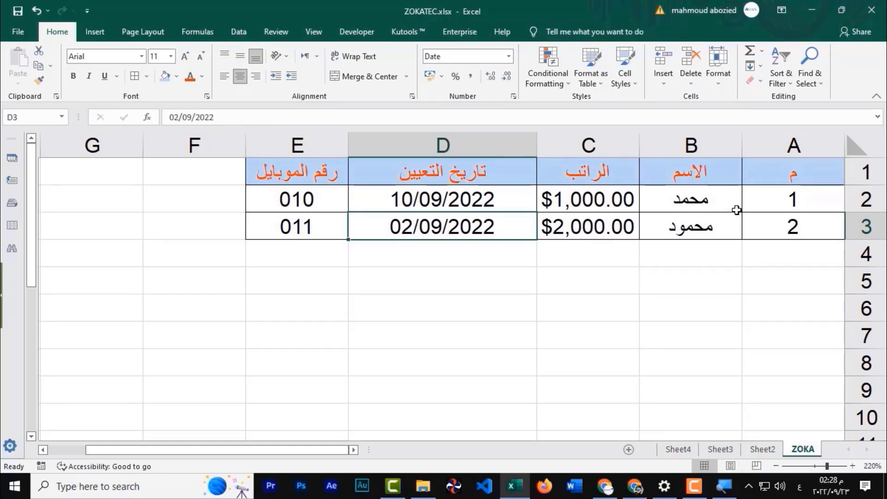
{"action": "left_click_drag", "start_coordinate": [736, 210], "coordinate": [719, 226]}
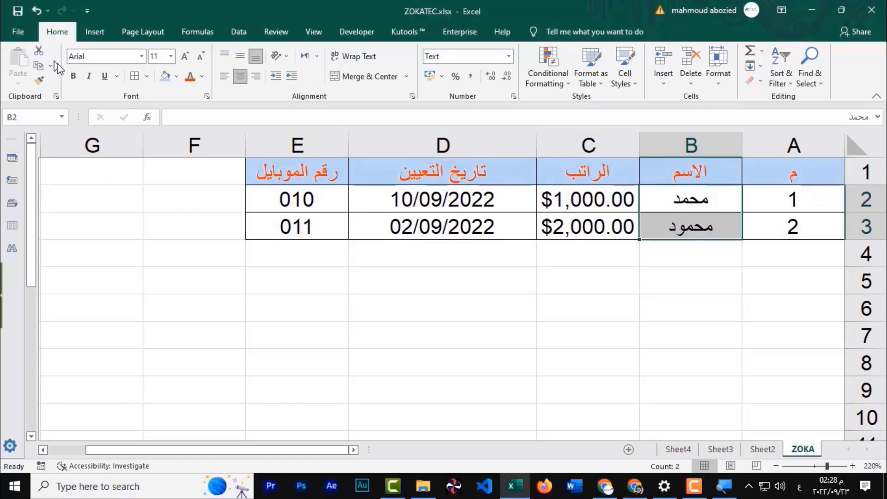
{"action": "left_click", "coordinate": [140, 57]}
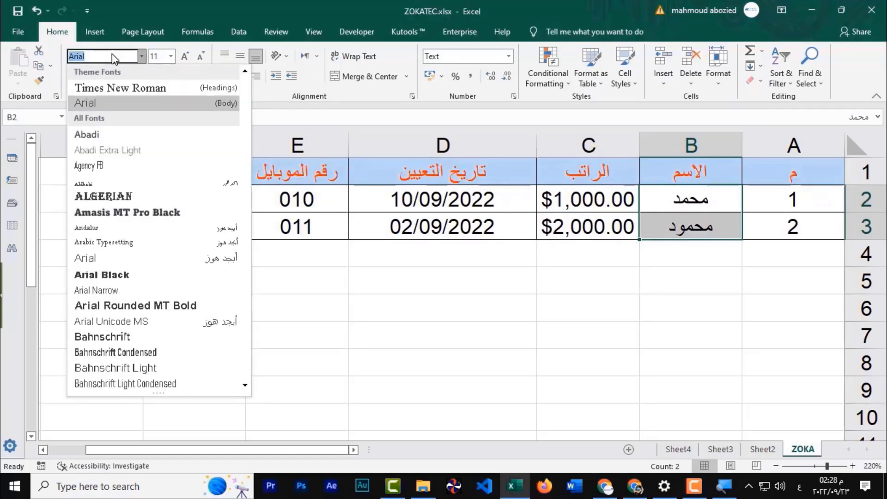
{"action": "left_click", "coordinate": [111, 88]}
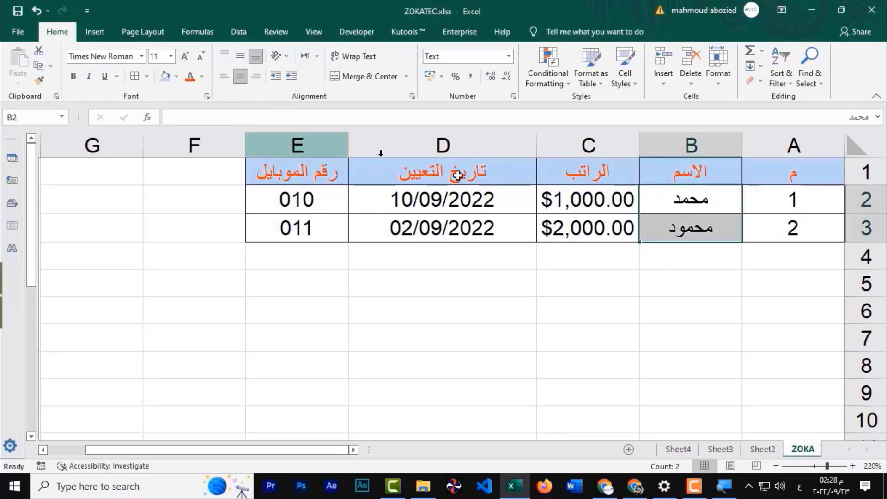
{"action": "left_click", "coordinate": [116, 57]}
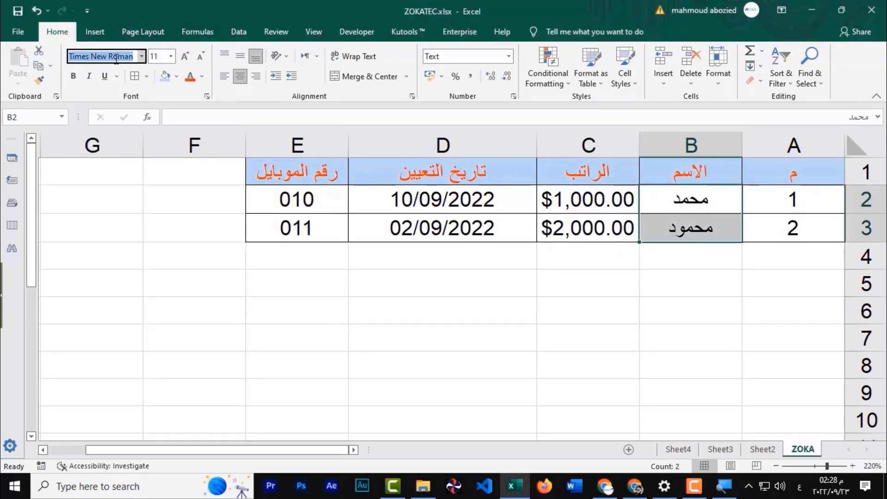
{"action": "type", "text": "فا"}
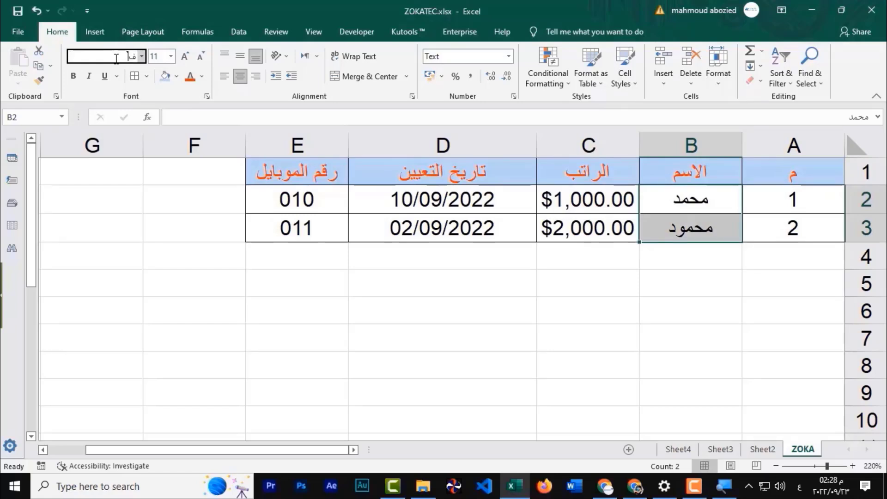
{"action": "type", "text": "Traditional Arabic"}
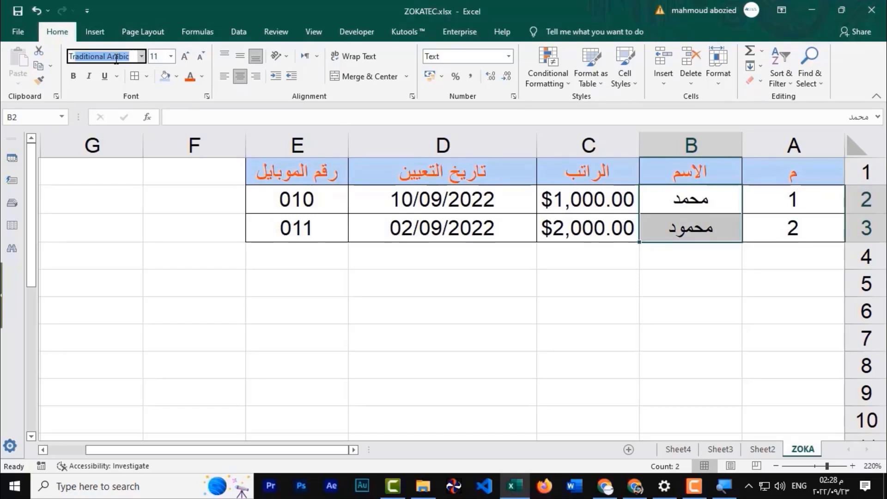
{"action": "key", "text": "Return"}
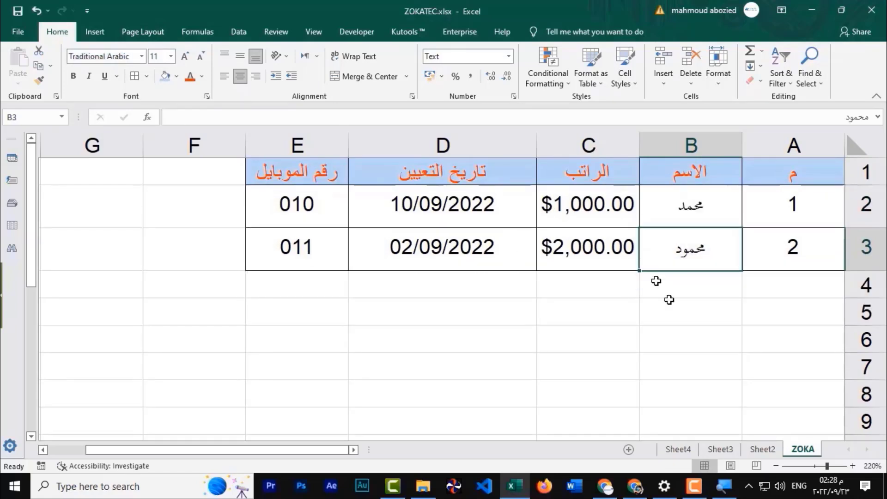
{"action": "key", "text": "Down"}
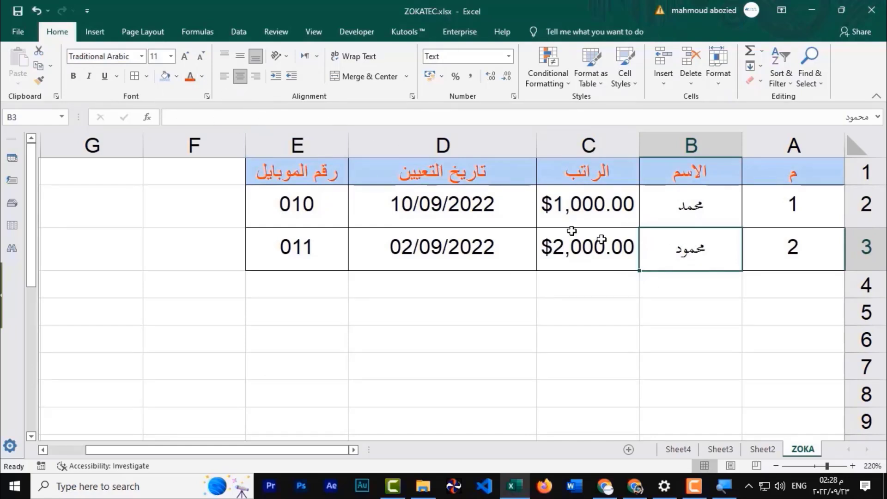
{"action": "left_click", "coordinate": [171, 56]}
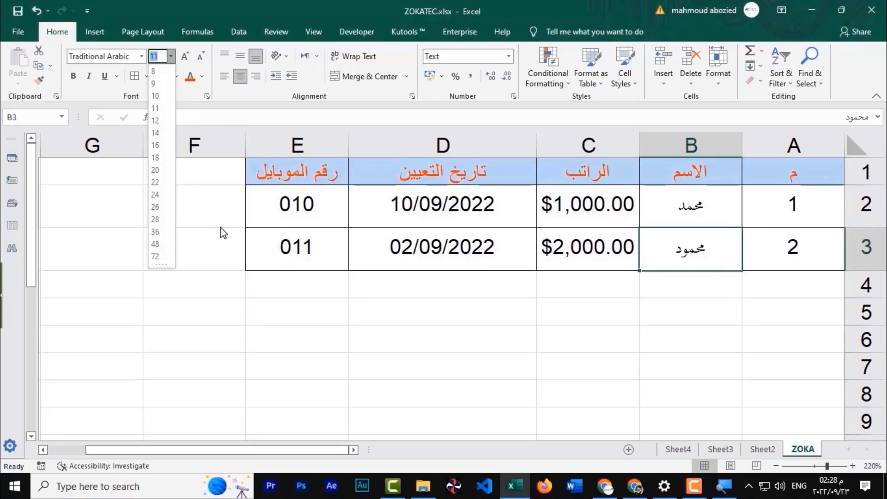
{"action": "key", "text": "Escape"}
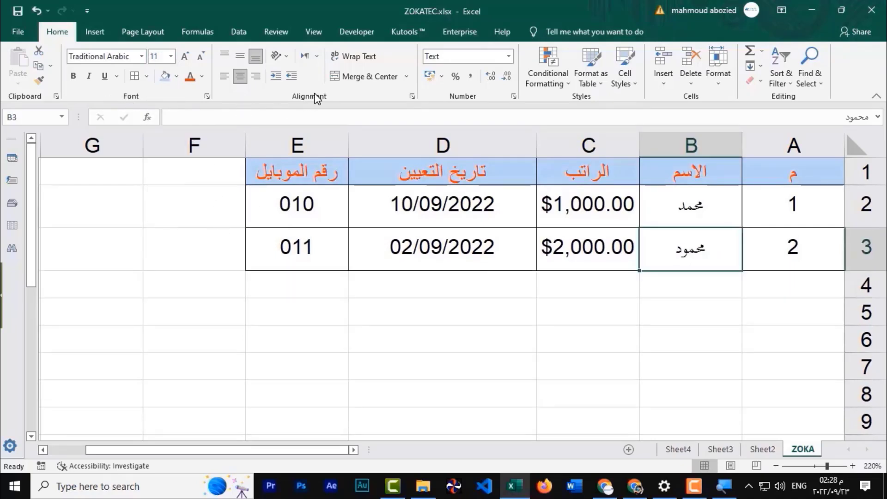
{"action": "left_click", "coordinate": [792, 284]}
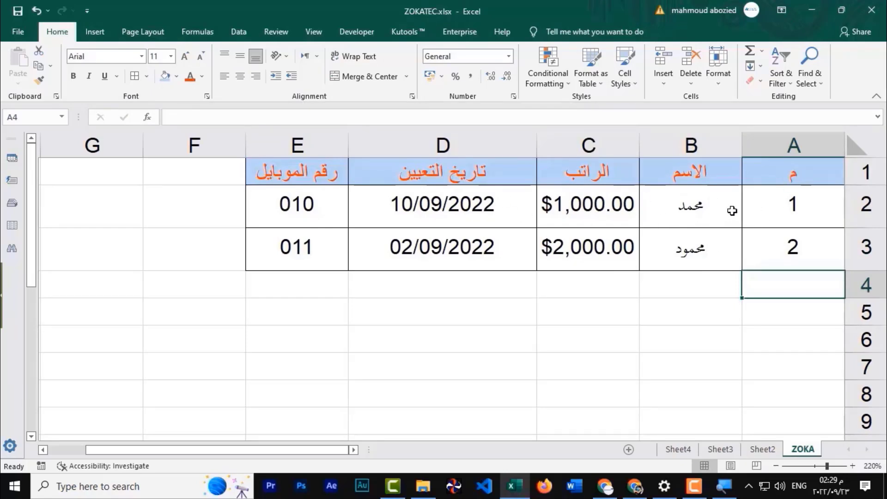
{"action": "left_click_drag", "start_coordinate": [694, 212], "coordinate": [694, 246]}
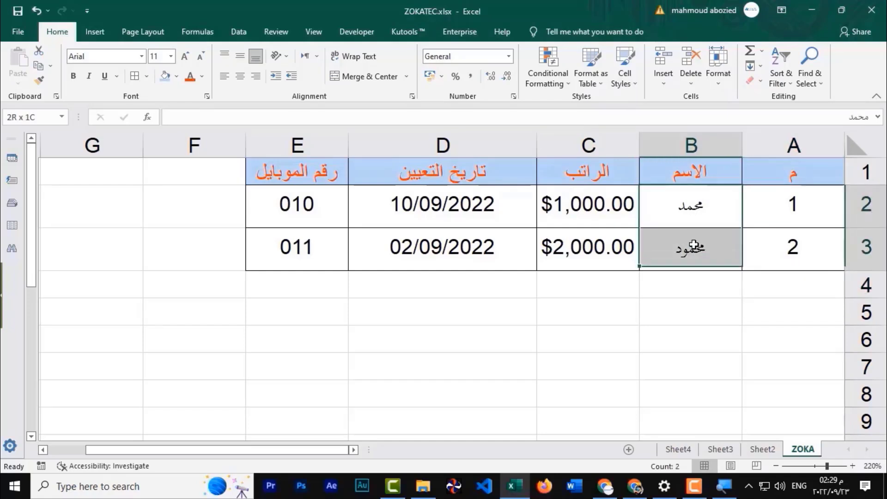
{"action": "left_click", "coordinate": [171, 57]}
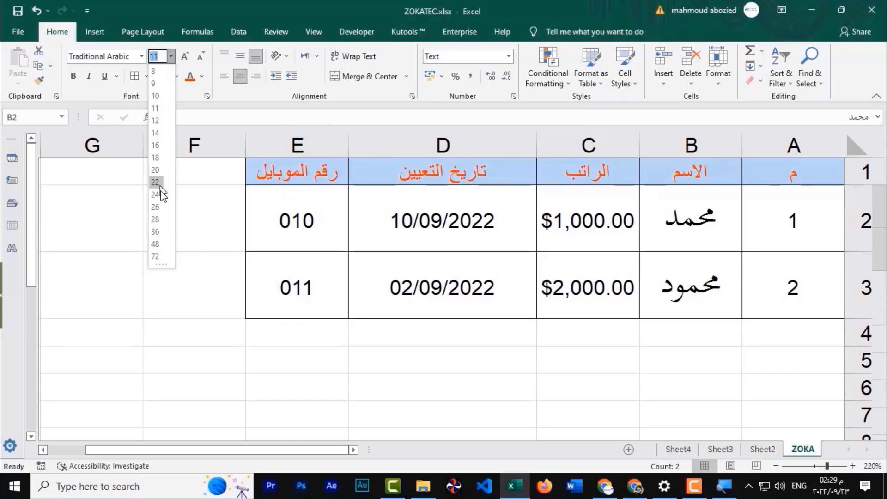
{"action": "left_click", "coordinate": [156, 108]}
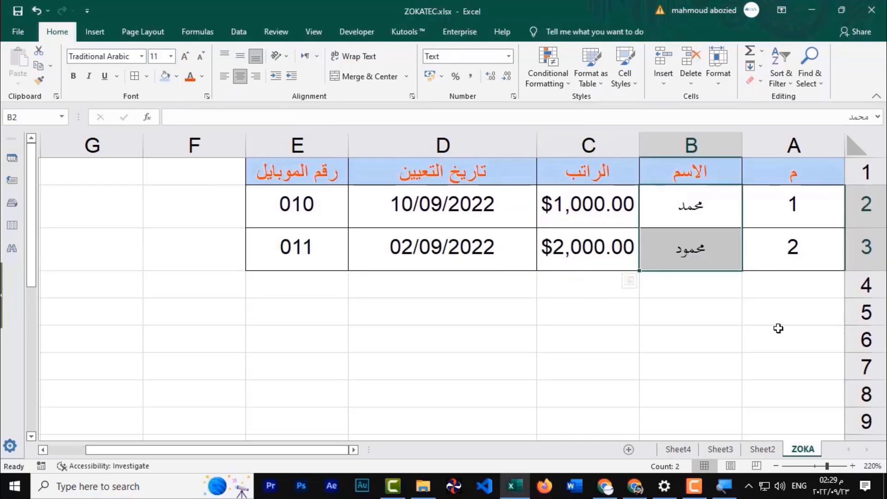
{"action": "left_click", "coordinate": [778, 328]}
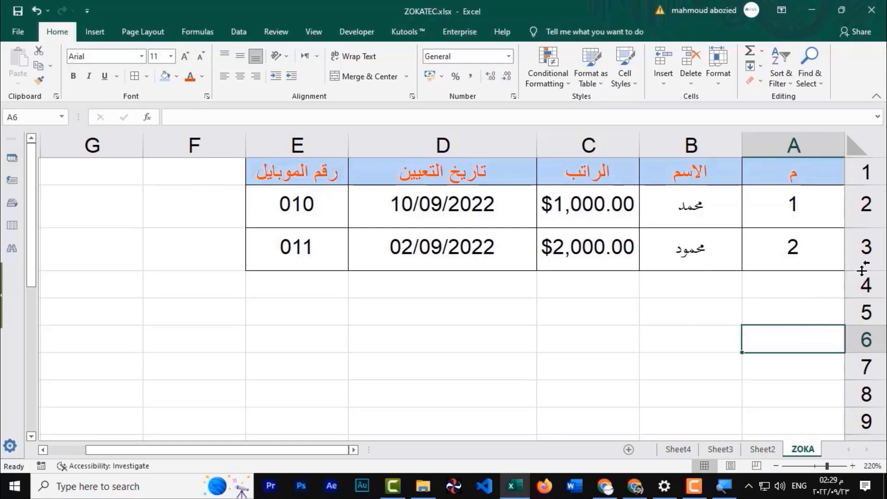
{"action": "left_click", "coordinate": [703, 250]}
{"action": "left_click", "coordinate": [873, 248]}
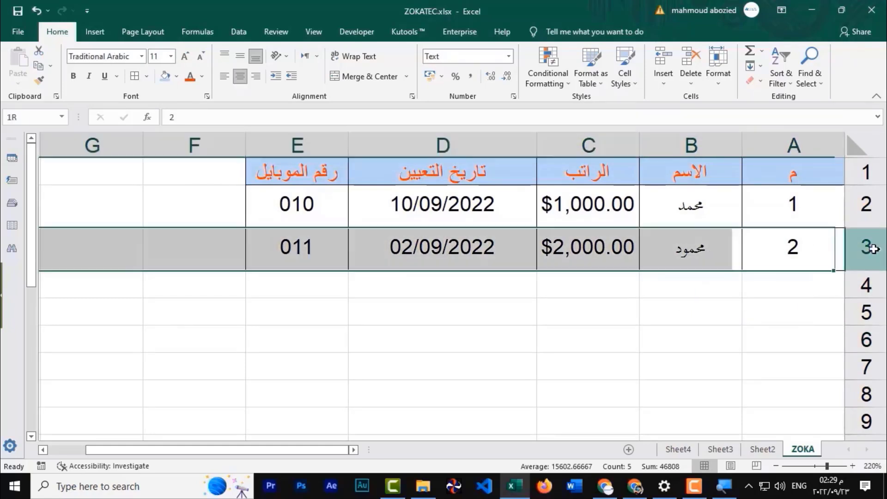
{"action": "left_click", "coordinate": [699, 144]}
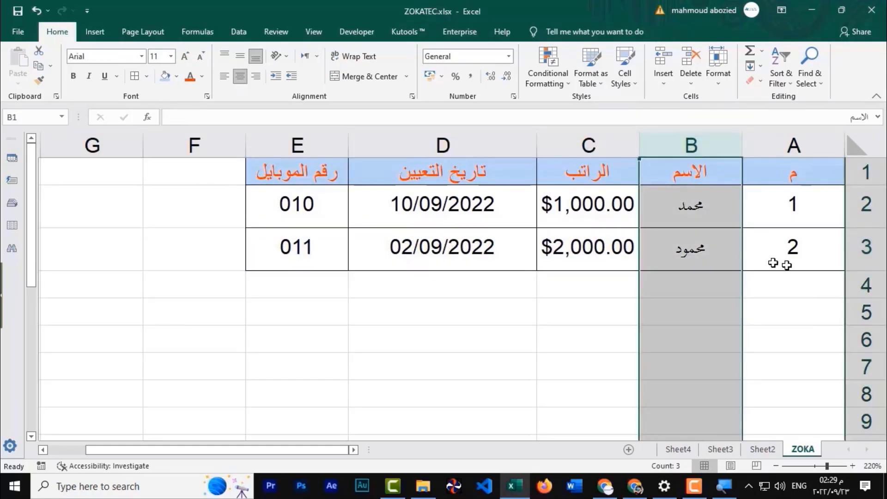
{"action": "left_click", "coordinate": [692, 251]}
{"action": "left_click", "coordinate": [700, 138]}
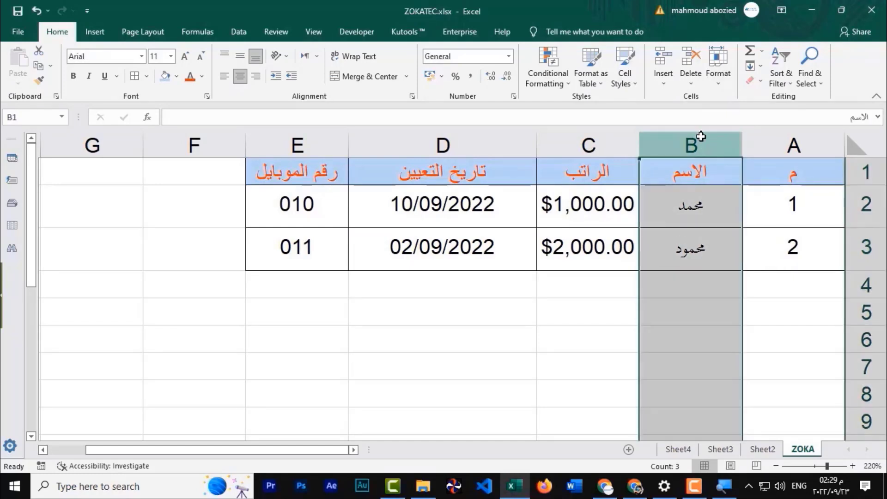
{"action": "left_click", "coordinate": [638, 138]}
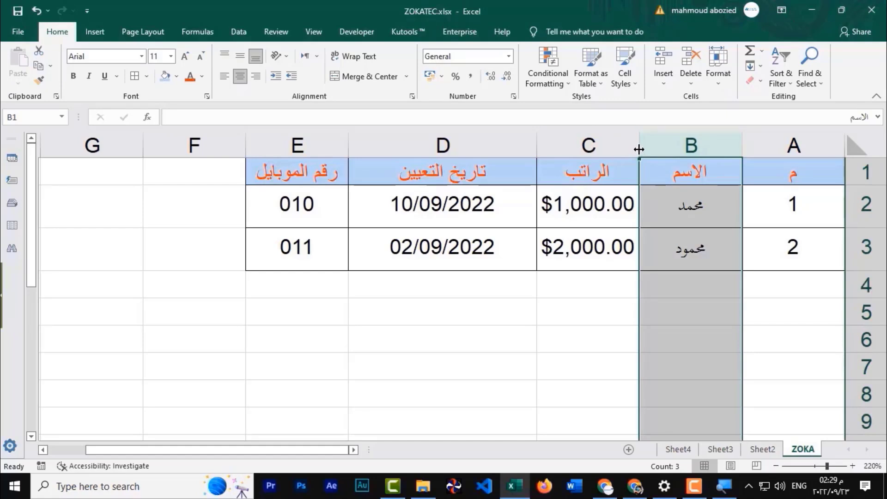
- Widen name column B by dragging its header border, then drag row 2 taller
{"action": "left_click_drag", "start_coordinate": [639, 149], "coordinate": [635, 149]}
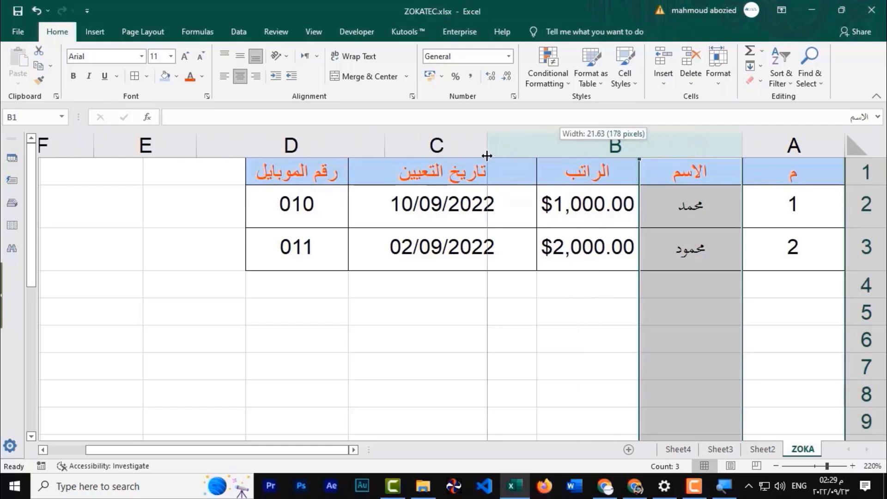
{"action": "mouse_move", "coordinate": [636, 148]}
{"action": "left_mouse_down"}
{"action": "mouse_move", "coordinate": [488, 148]}
{"action": "mouse_move", "coordinate": [612, 138]}
{"action": "left_mouse_up"}
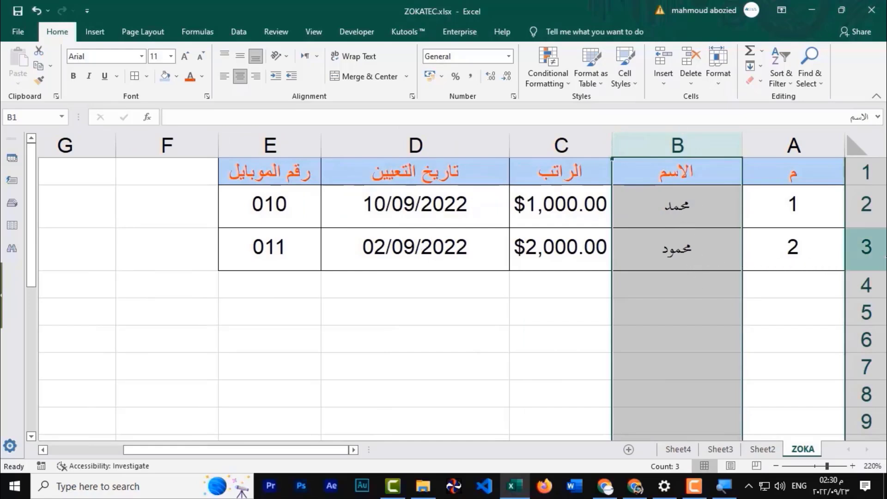
{"action": "left_click", "coordinate": [878, 254]}
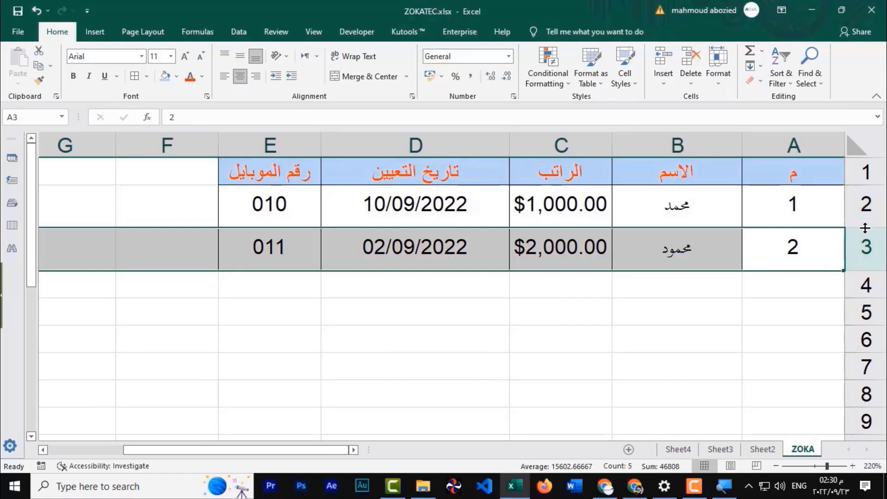
{"action": "left_click_drag", "start_coordinate": [864, 228], "coordinate": [864, 228]}
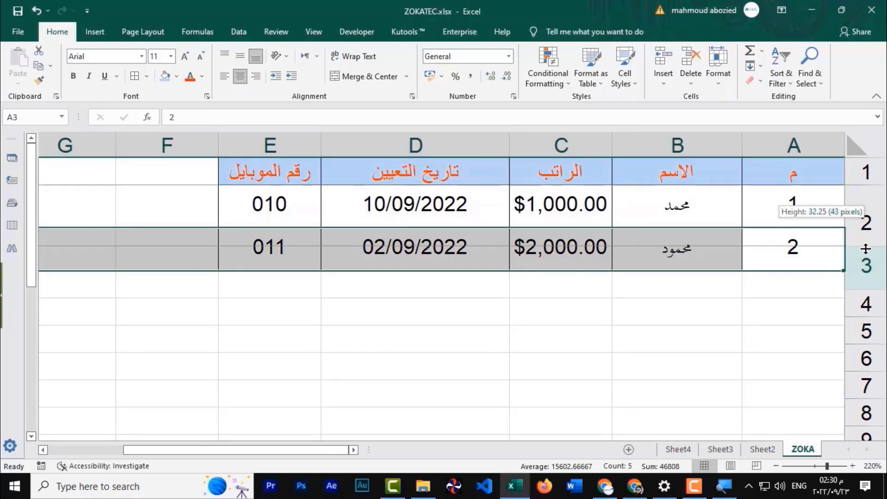
{"action": "mouse_move", "coordinate": [865, 228]}
{"action": "left_mouse_down"}
{"action": "mouse_move", "coordinate": [865, 279]}
{"action": "mouse_move", "coordinate": [874, 228]}
{"action": "left_mouse_up"}
{"action": "left_click", "coordinate": [694, 295]}
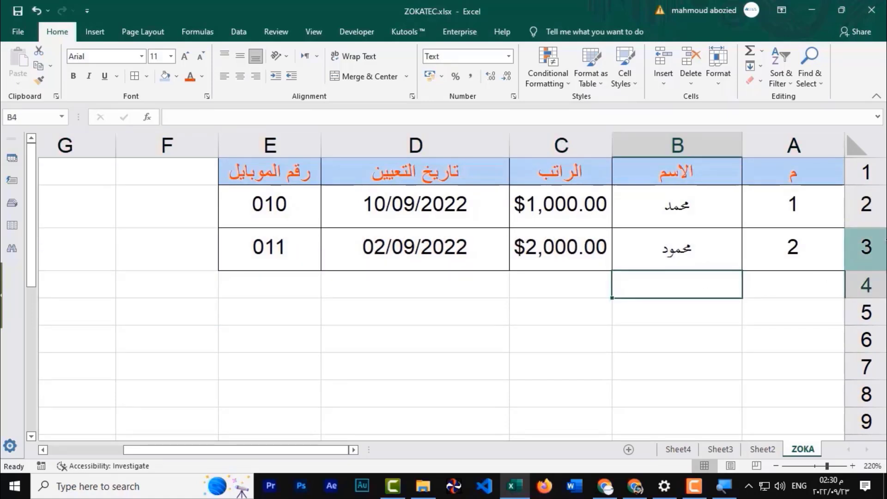
{"action": "left_click", "coordinate": [793, 284]}
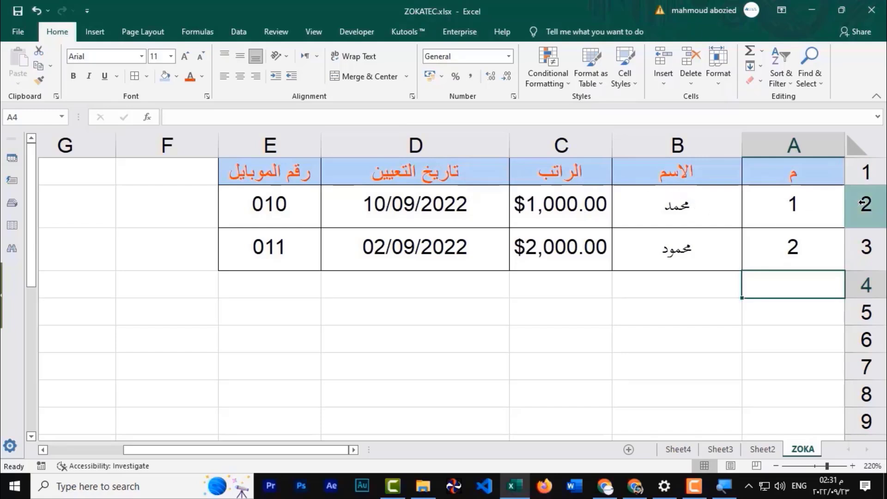
- Set rows 2 and 3 to a row height of 40
{"action": "mouse_move", "coordinate": [862, 203]}
{"action": "left_mouse_down"}
{"action": "mouse_move", "coordinate": [858, 262]}
{"action": "mouse_move", "coordinate": [822, 257]}
{"action": "left_mouse_up"}
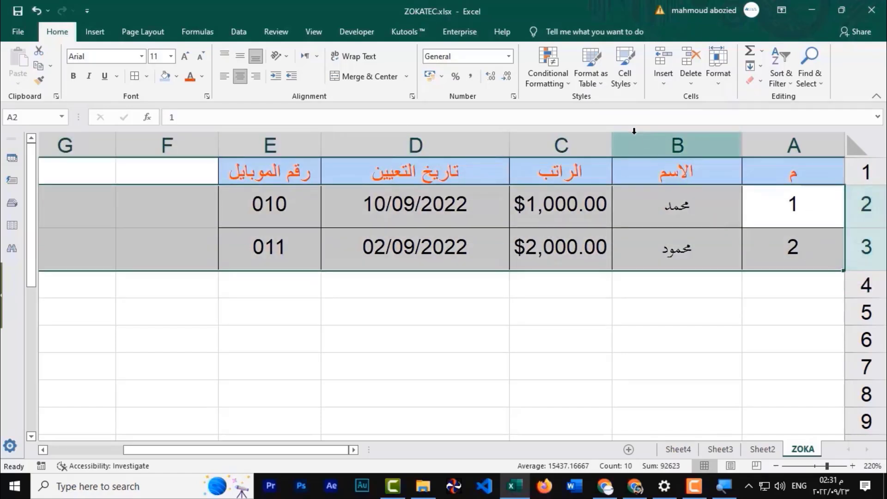
{"action": "left_click_drag", "start_coordinate": [677, 146], "coordinate": [564, 142]}
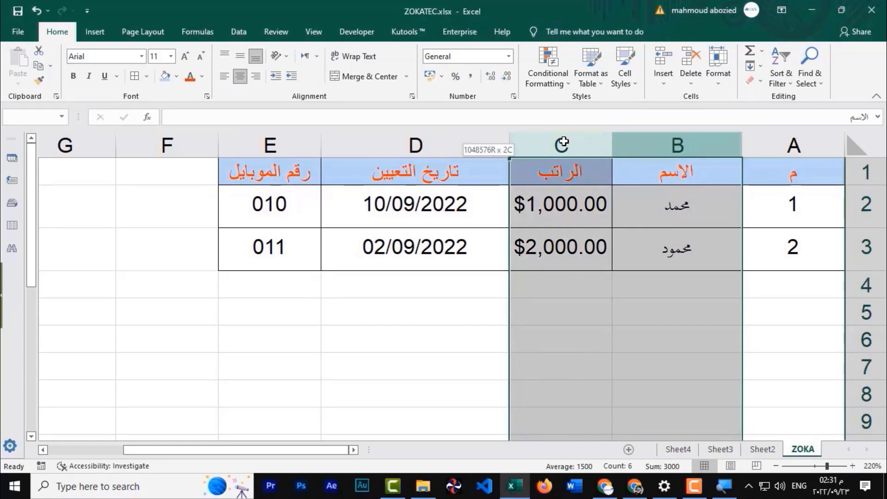
{"action": "left_click_drag", "start_coordinate": [866, 203], "coordinate": [881, 247]}
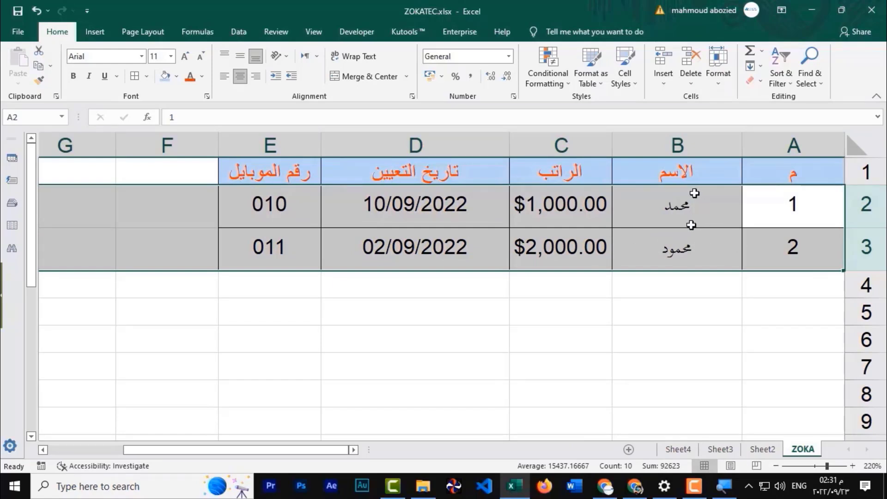
{"action": "right_click", "coordinate": [653, 203]}
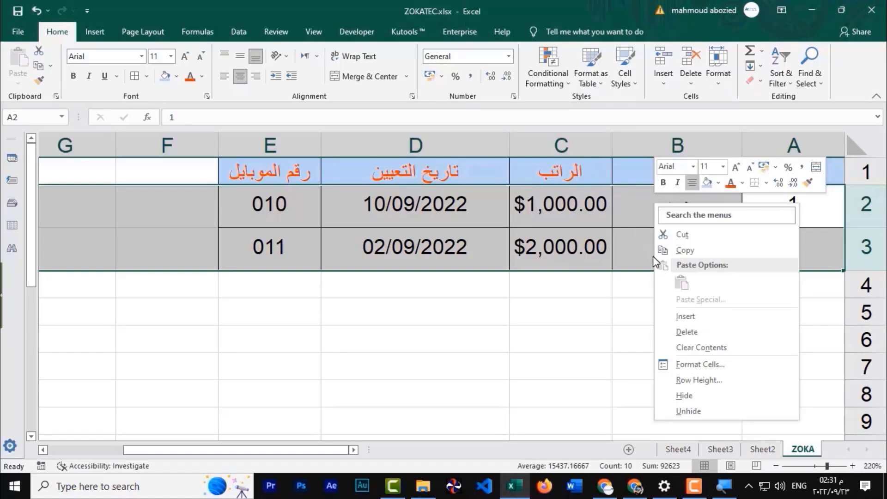
{"action": "left_click", "coordinate": [708, 379]}
{"action": "left_click_drag", "start_coordinate": [695, 375], "coordinate": [530, 178]}
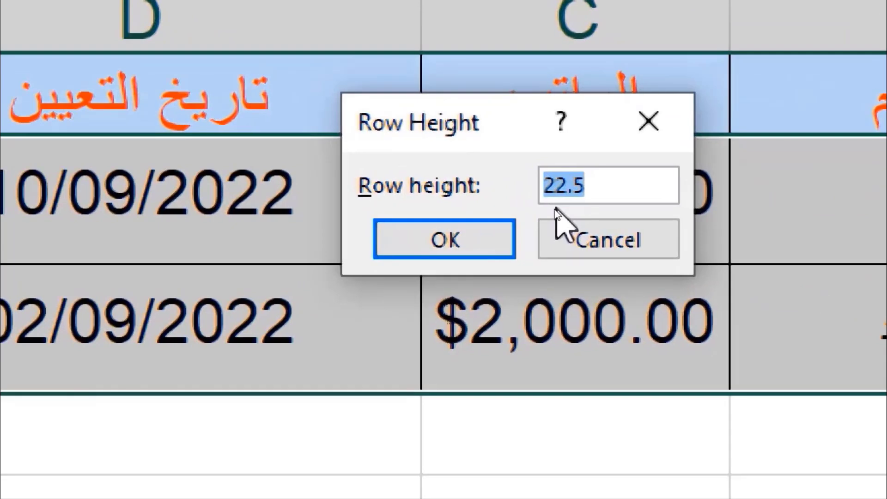
{"action": "type", "text": "40"}
{"action": "left_click", "coordinate": [320, 302]}
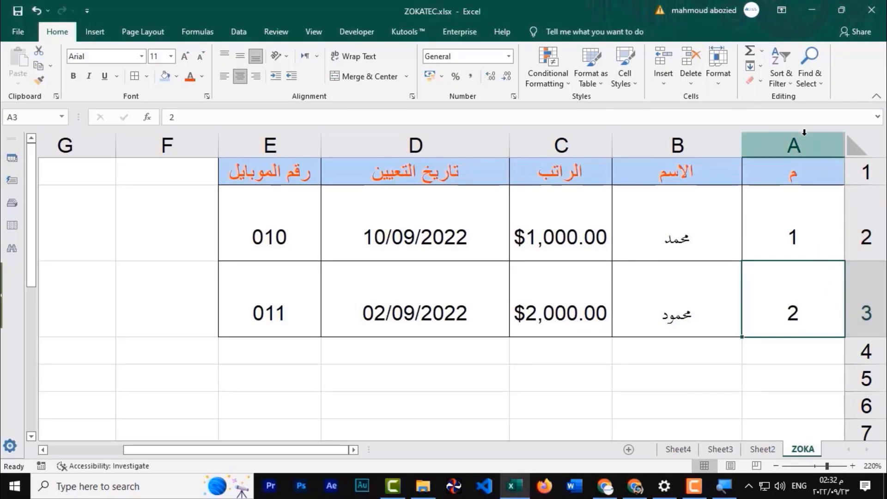
- Set columns A and B to a column width of 30
{"action": "left_click_drag", "start_coordinate": [800, 140], "coordinate": [702, 145]}
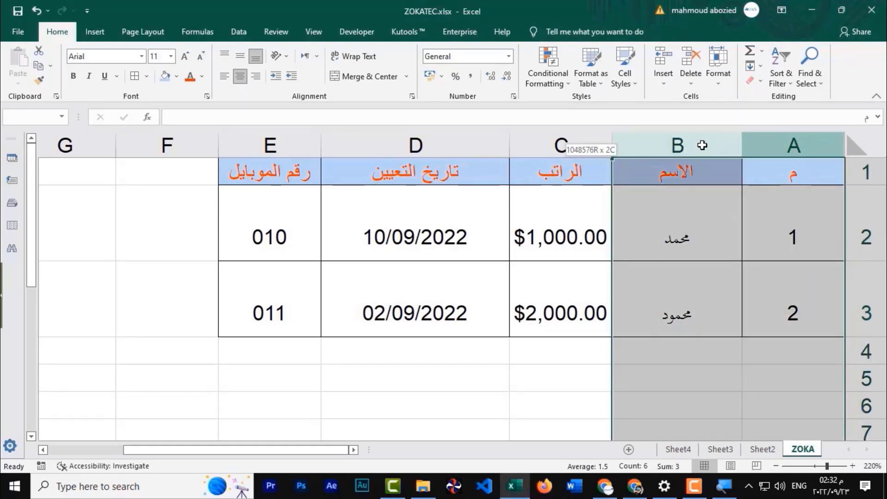
{"action": "right_click", "coordinate": [676, 264]}
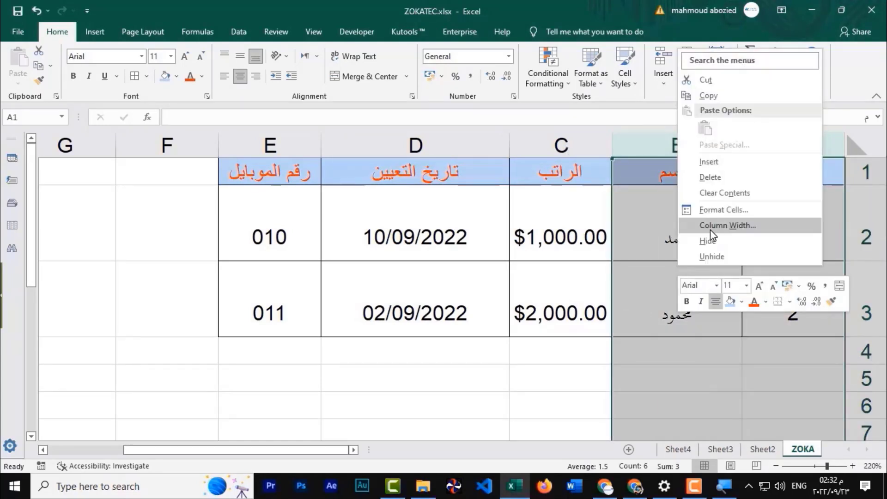
{"action": "left_click", "coordinate": [749, 229]}
{"action": "left_click_drag", "start_coordinate": [729, 230], "coordinate": [542, 237]}
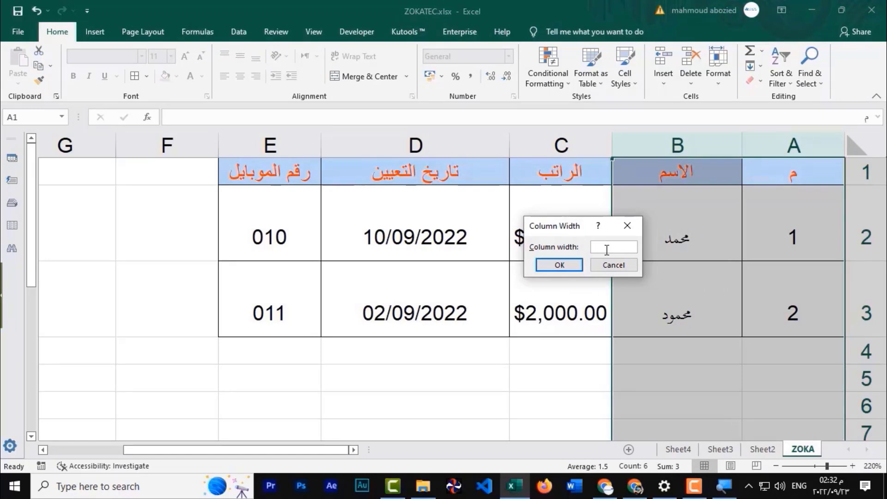
{"action": "type", "text": "30"}
{"action": "key", "text": "Return"}
{"action": "left_click", "coordinate": [703, 272]}
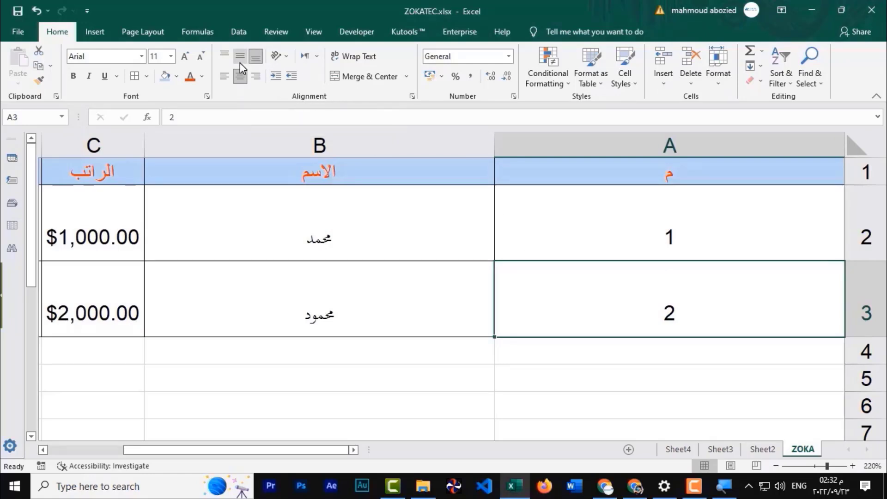
- Apply Middle Align to A2:B3, then select columns A and B
{"action": "left_click", "coordinate": [240, 60]}
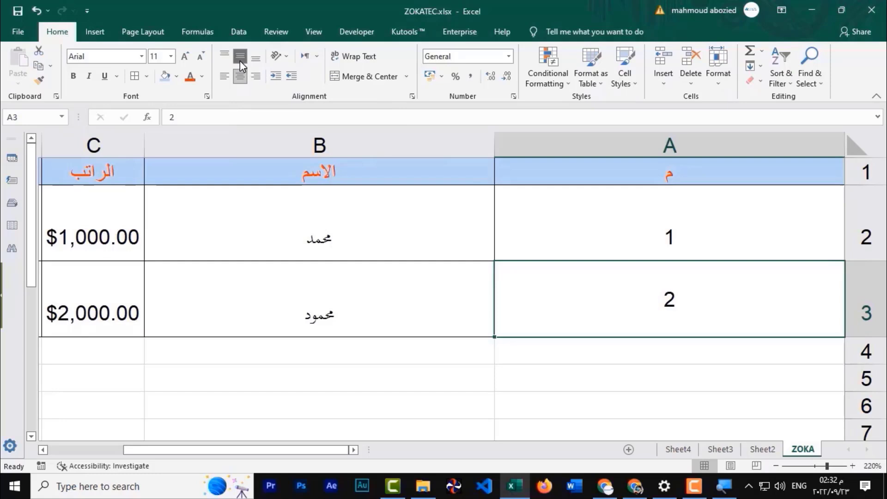
{"action": "left_click_drag", "start_coordinate": [651, 248], "coordinate": [400, 275]}
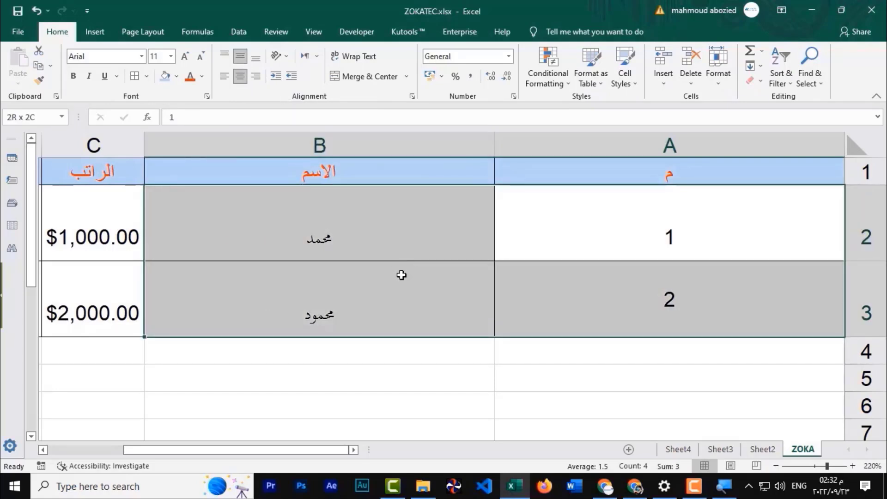
{"action": "left_click", "coordinate": [238, 58]}
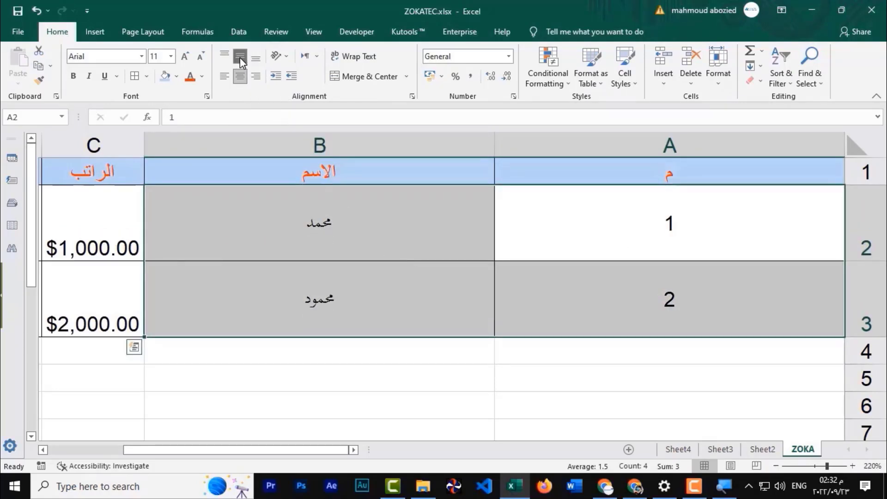
{"action": "left_click", "coordinate": [351, 238]}
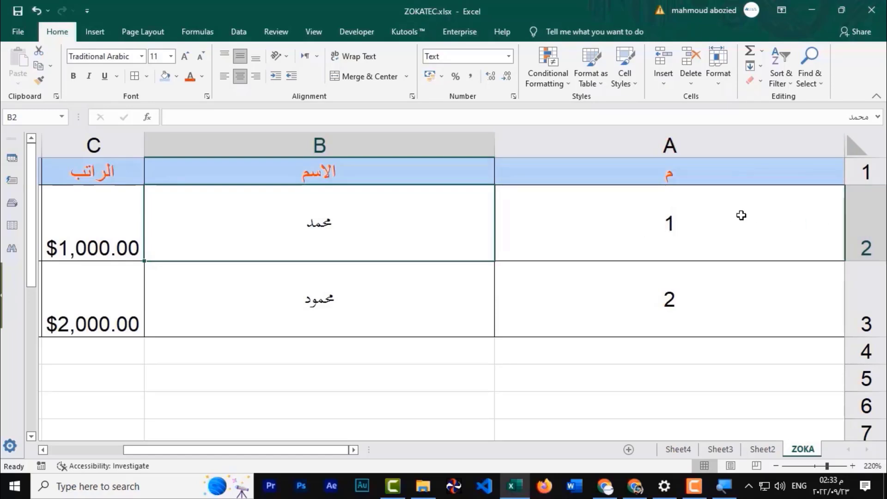
{"action": "mouse_move", "coordinate": [739, 145]}
{"action": "left_mouse_down"}
{"action": "mouse_move", "coordinate": [365, 156]}
{"action": "mouse_move", "coordinate": [376, 166]}
{"action": "left_mouse_up"}
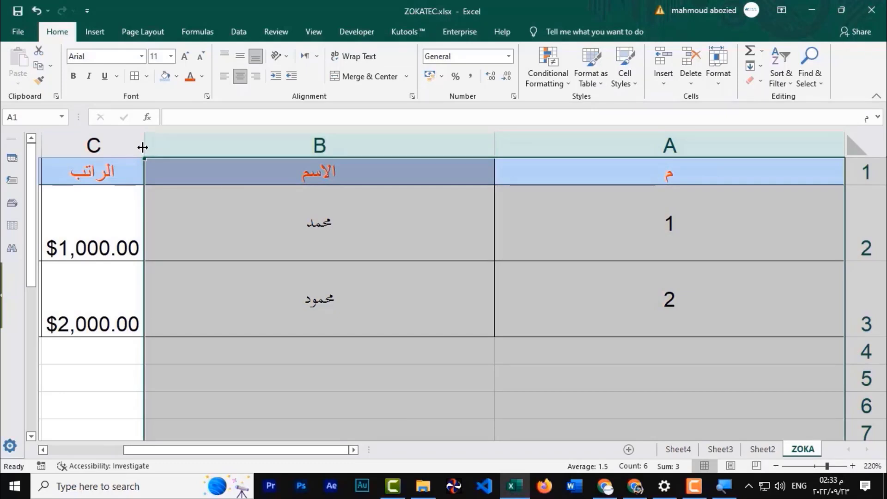
- AutoFit columns A and B and drag rows 2 and 3 shorter
{"action": "double_click", "coordinate": [143, 147]}
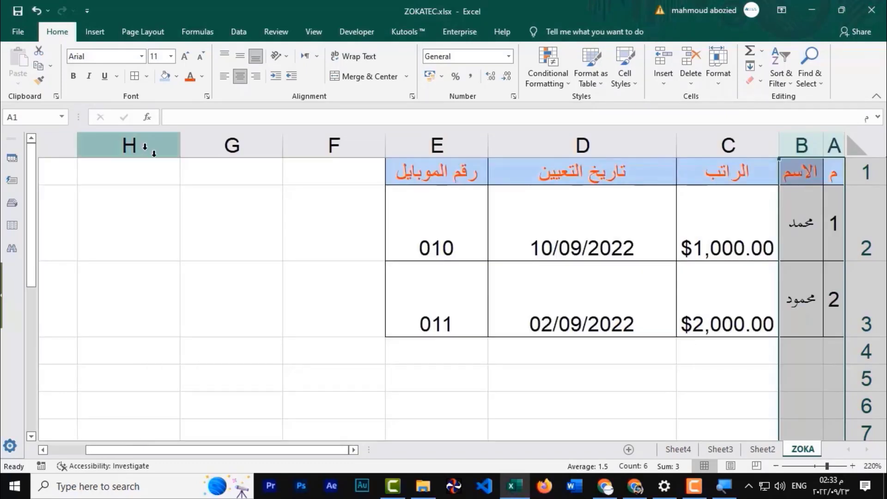
{"action": "left_click", "coordinate": [674, 380]}
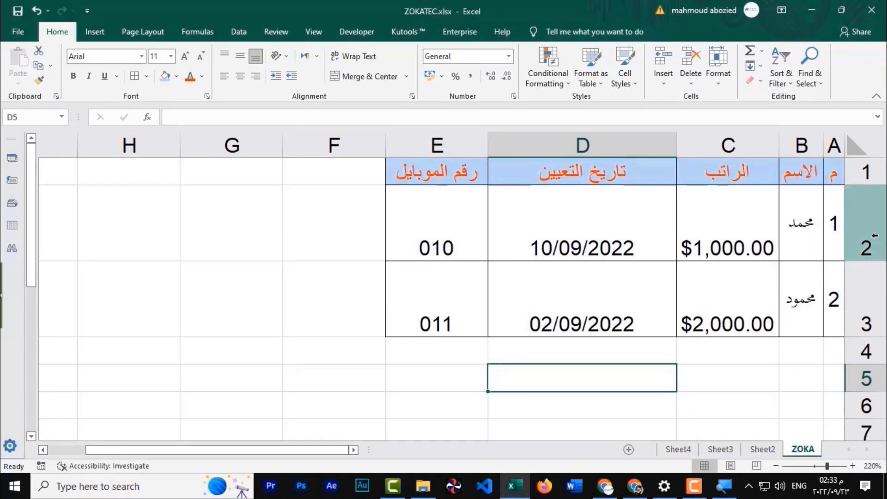
{"action": "left_click_drag", "start_coordinate": [871, 238], "coordinate": [859, 331]}
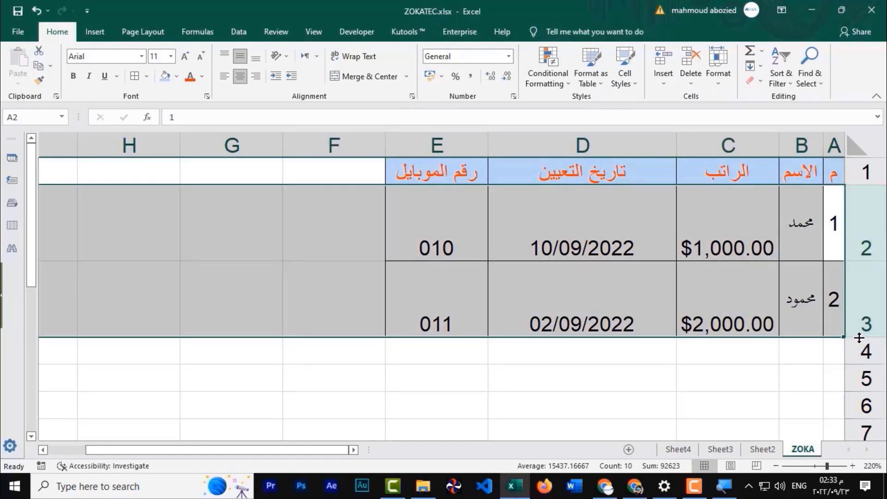
{"action": "left_click_drag", "start_coordinate": [859, 337], "coordinate": [858, 304]}
{"action": "left_click", "coordinate": [792, 303]}
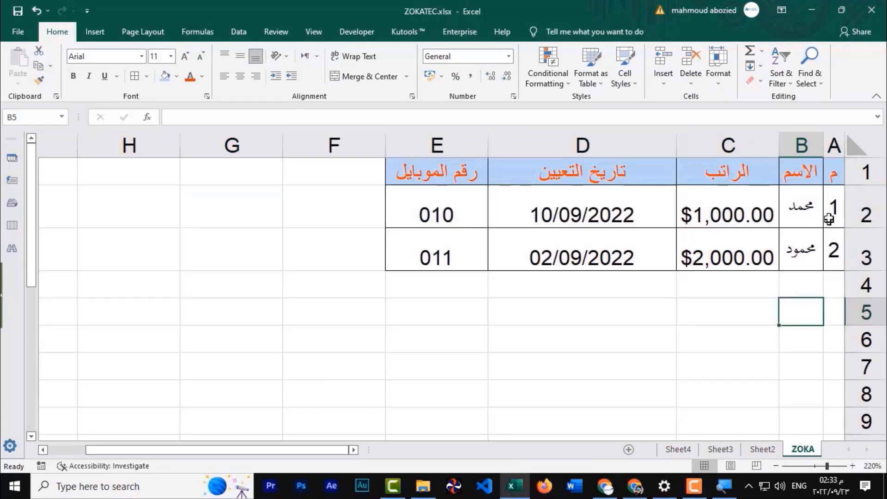
- Horizontally center the table data in A2:E3
{"action": "left_click_drag", "start_coordinate": [828, 219], "coordinate": [481, 242]}
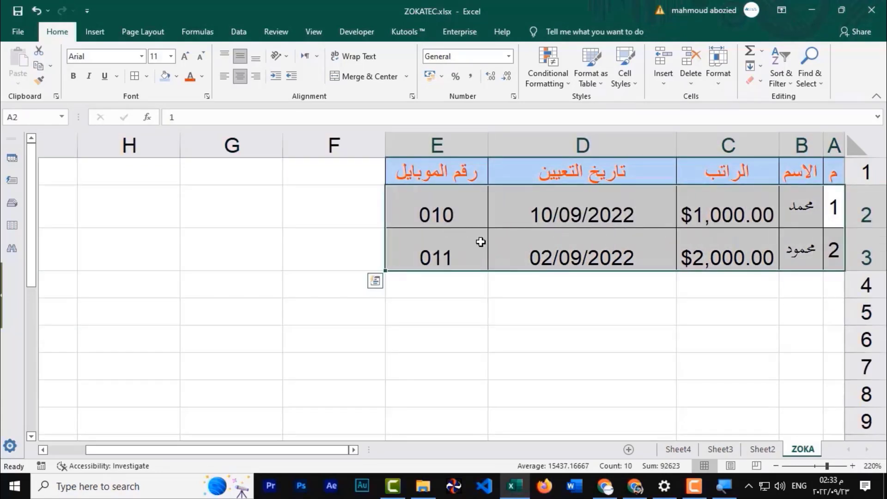
{"action": "left_click", "coordinate": [239, 73]}
{"action": "left_click", "coordinate": [239, 72]}
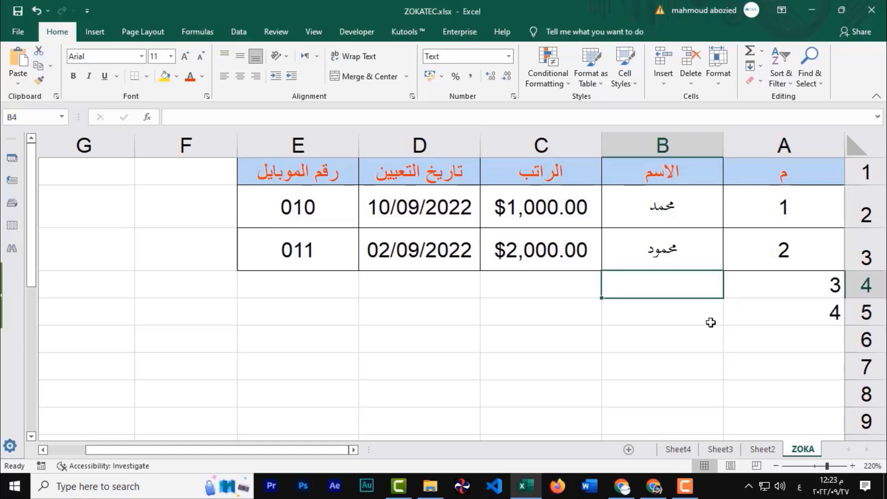
- Enter 1 and 2 in B5:B6 and fill the series down to B10
{"action": "left_click", "coordinate": [686, 311]}
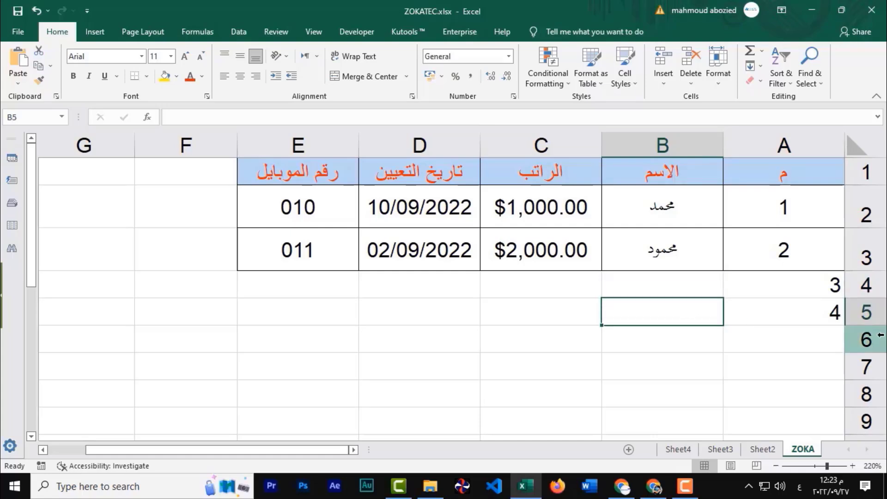
{"action": "type", "text": "1"}
{"action": "key", "text": "Return"}
{"action": "type", "text": "2"}
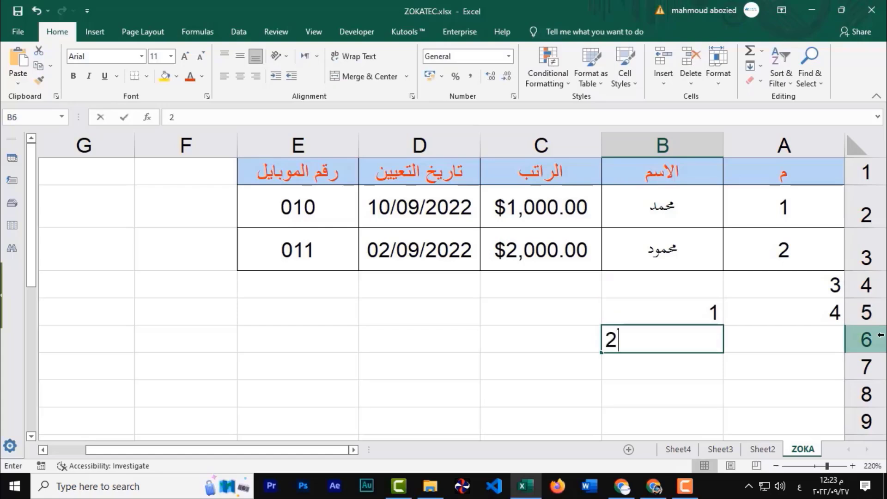
{"action": "key", "text": "Return"}
{"action": "left_click_drag", "start_coordinate": [696, 318], "coordinate": [691, 348]}
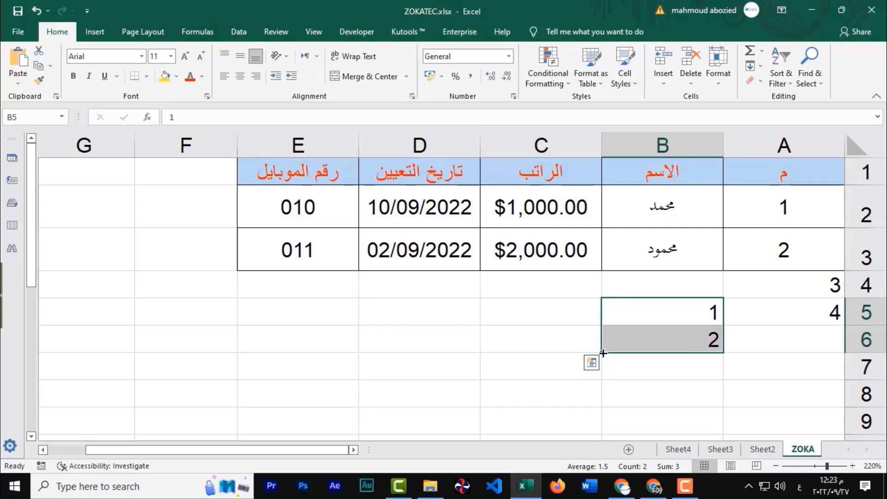
{"action": "left_click_drag", "start_coordinate": [603, 353], "coordinate": [602, 354]}
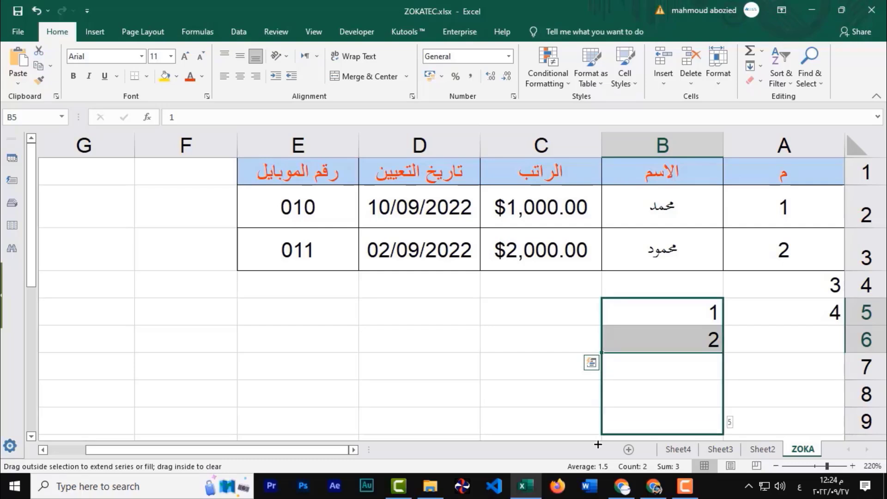
{"action": "mouse_move", "coordinate": [602, 352]}
{"action": "left_mouse_down"}
{"action": "mouse_move", "coordinate": [642, 359]}
{"action": "mouse_move", "coordinate": [639, 373]}
{"action": "left_mouse_up"}
- Enter 1 in C5 and fill a counting series 1–7 down to C11
{"action": "left_click", "coordinate": [543, 250]}
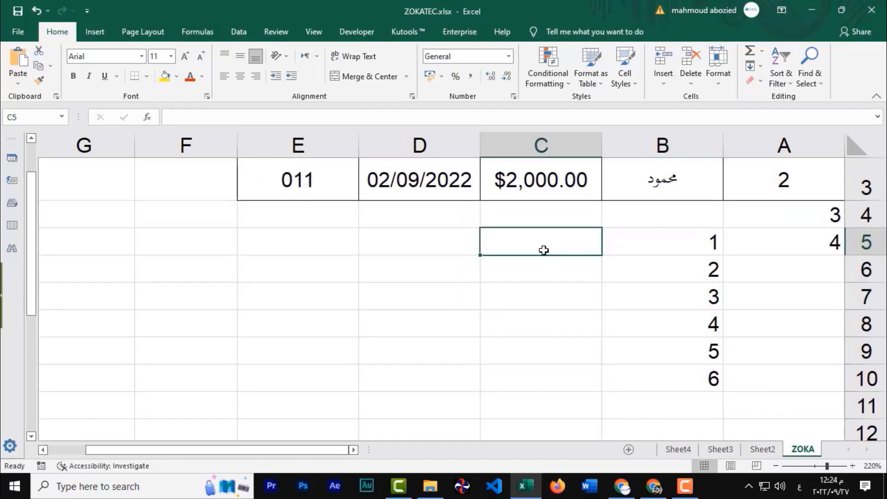
{"action": "type", "text": "1"}
{"action": "key", "text": "Return"}
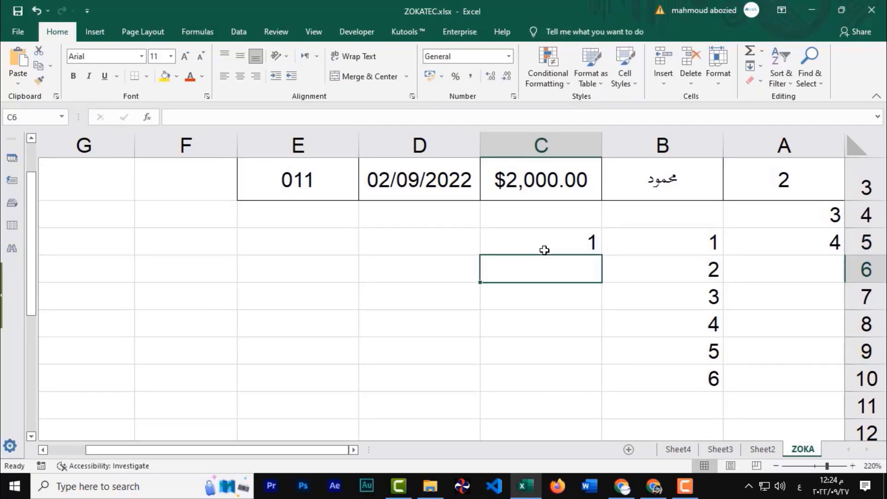
{"action": "left_click", "coordinate": [539, 242]}
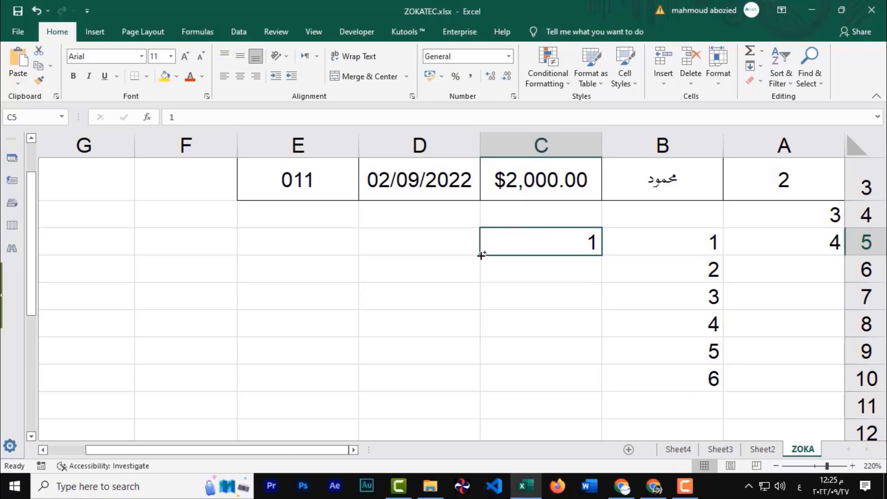
{"action": "left_click_drag", "start_coordinate": [481, 255], "coordinate": [486, 408]}
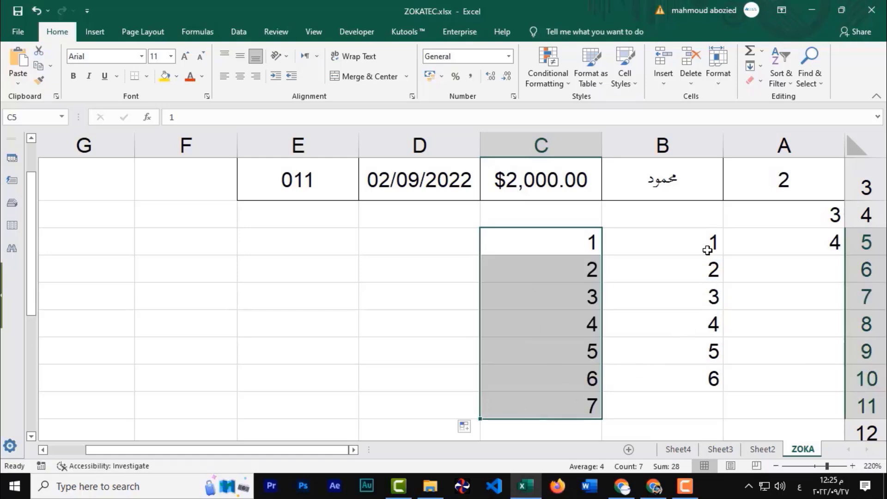
{"action": "left_click_drag", "start_coordinate": [712, 248], "coordinate": [580, 402]}
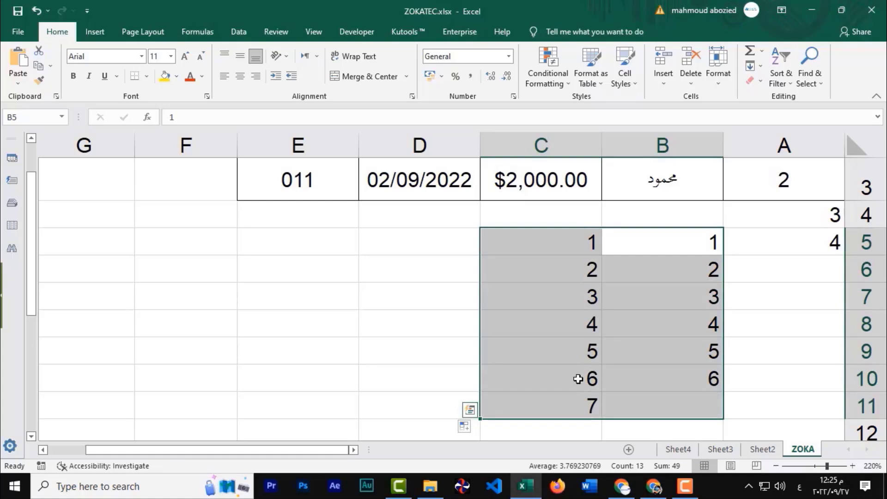
- Select cell F3 and move across toward the empty columns F through M
{"action": "scroll", "coordinate": [382, 312], "scroll_direction": "up", "scroll_amount": 1}
{"action": "left_click", "coordinate": [382, 314]}
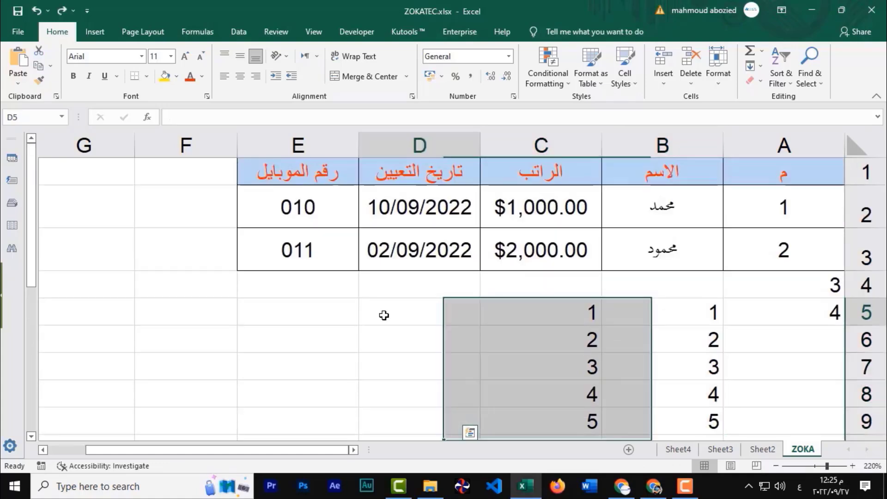
{"action": "left_click", "coordinate": [193, 267]}
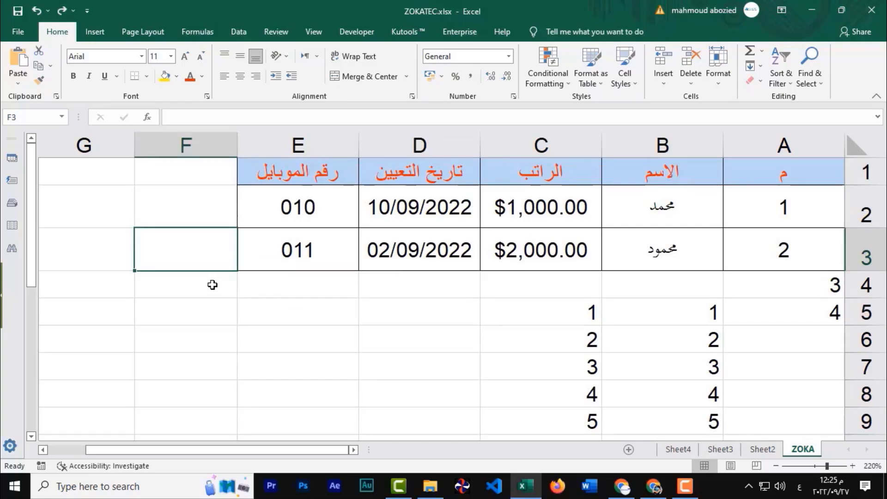
{"action": "key", "text": "Left"}
{"action": "key", "text": "Left"}
{"action": "key", "text": "Left"}
{"action": "key", "text": "Left"}
{"action": "key", "text": "Left"}
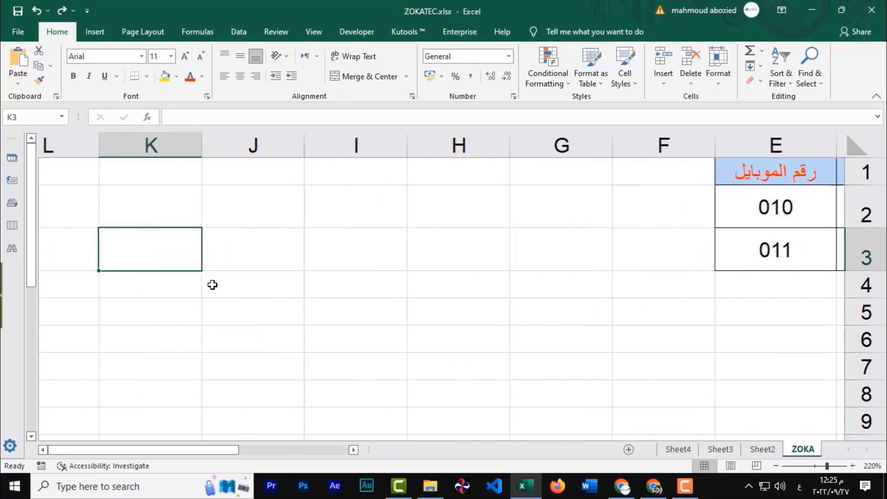
{"action": "key", "text": "Left"}
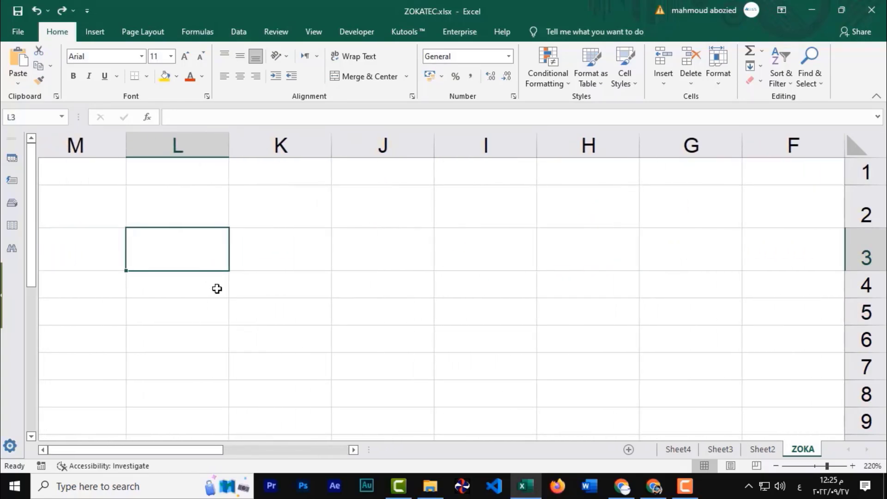
- Replace the 101 in cell J1 with 1 as the series start value, then reselect J1
{"action": "left_click", "coordinate": [380, 172]}
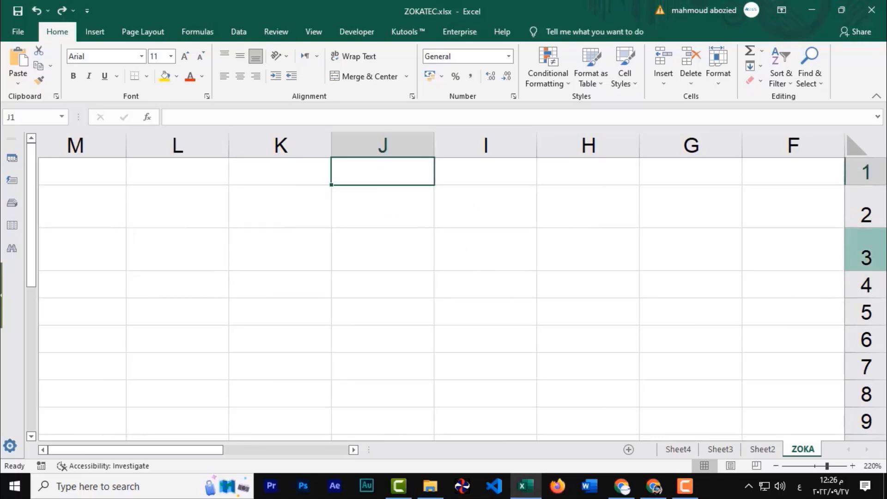
{"action": "type", "text": "1"}
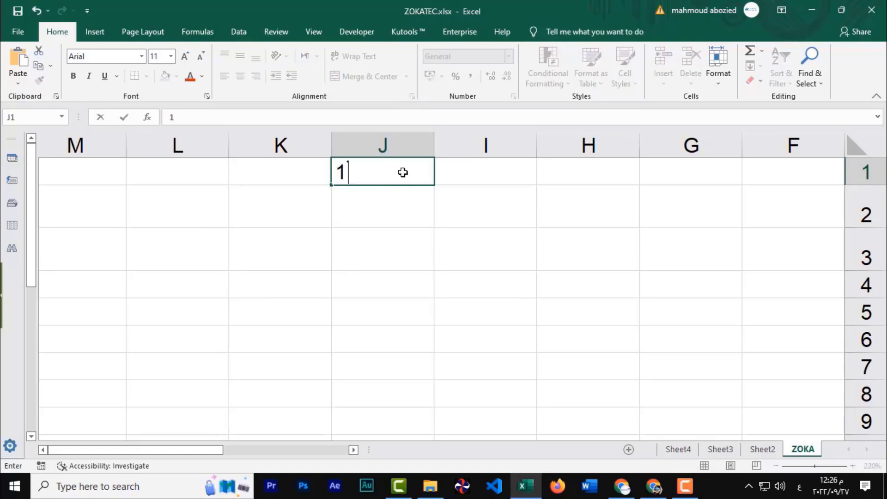
{"action": "key", "text": "Return"}
{"action": "left_click", "coordinate": [403, 172]}
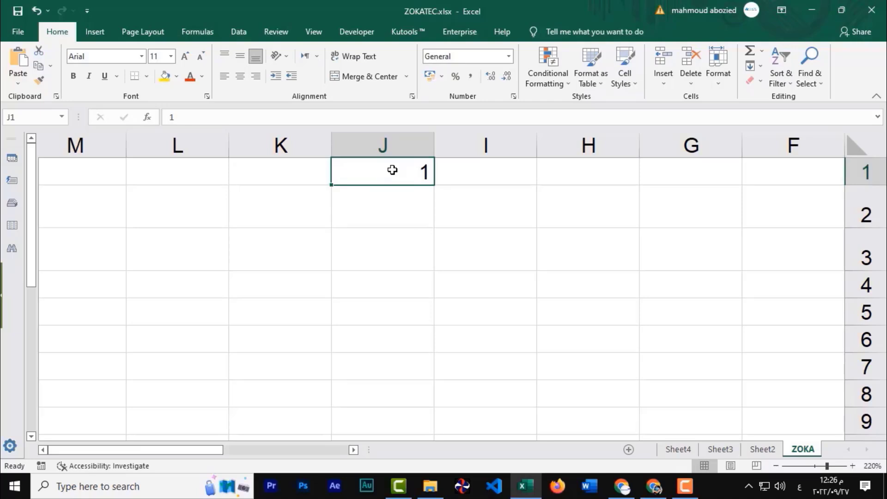
{"action": "type", "text": "101"}
{"action": "key", "text": "Return"}
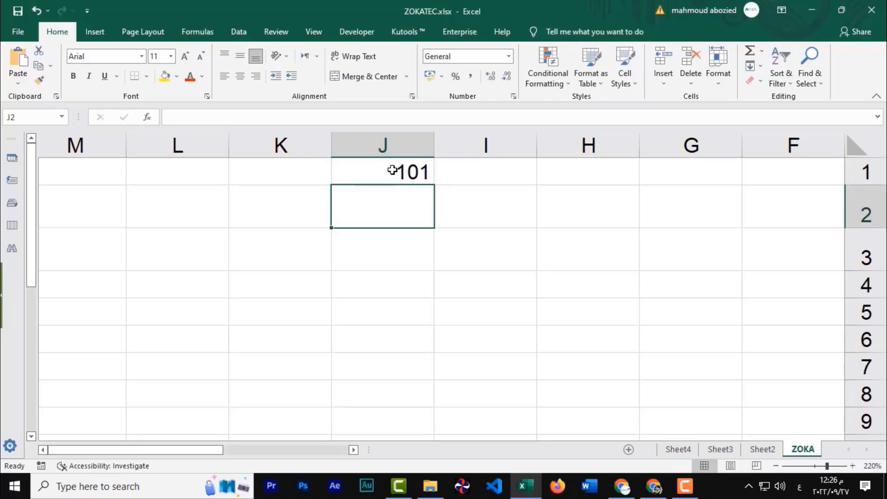
{"action": "left_click", "coordinate": [392, 170]}
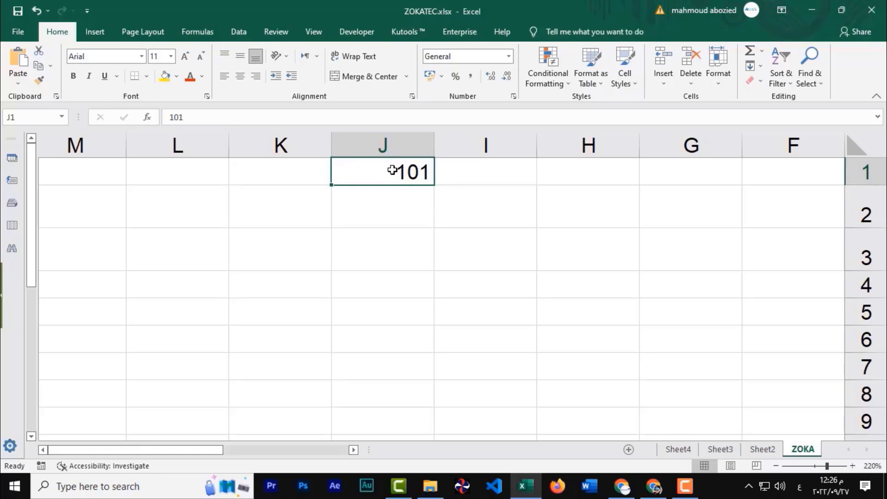
{"action": "type", "text": "1"}
{"action": "key", "text": "Return"}
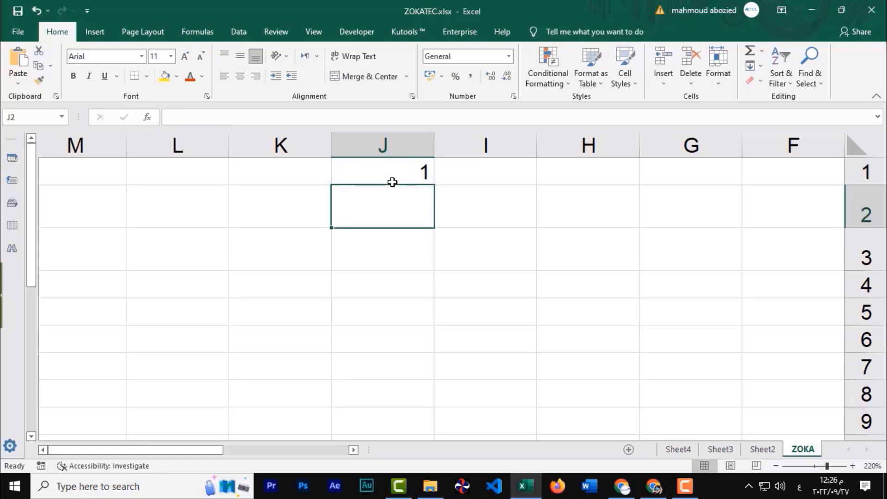
{"action": "left_click", "coordinate": [355, 174]}
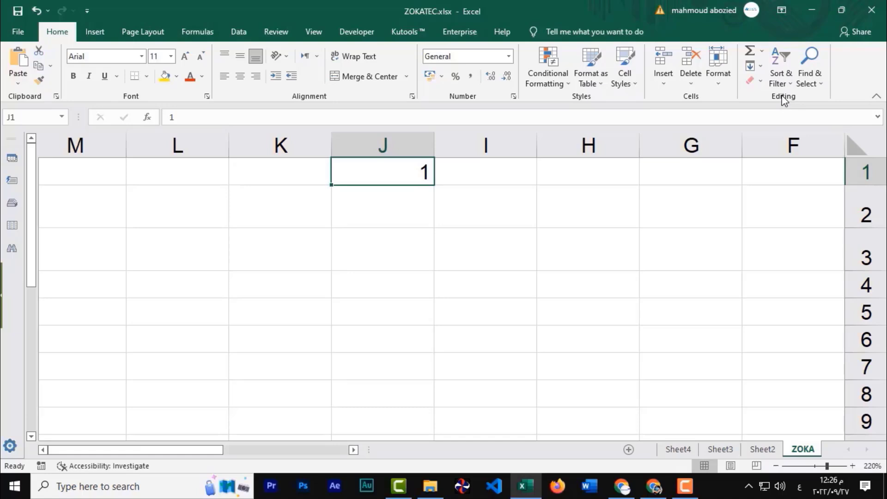
- Fill column J from J1 with a linear series in Columns, step 1, stop value 1000
{"action": "left_click", "coordinate": [756, 68]}
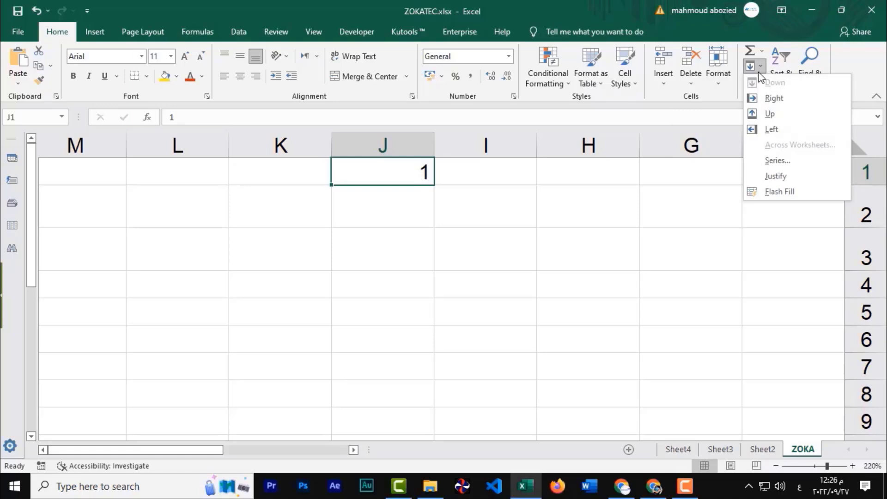
{"action": "left_click", "coordinate": [778, 160]}
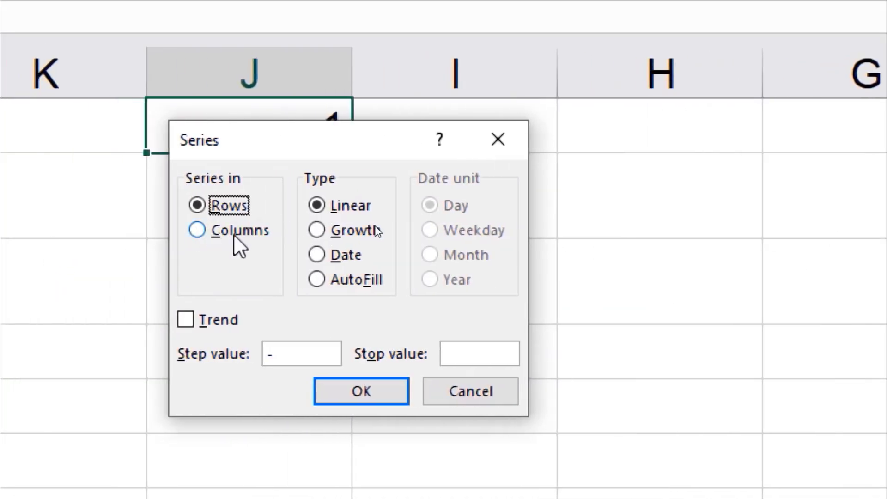
{"action": "left_click", "coordinate": [236, 230]}
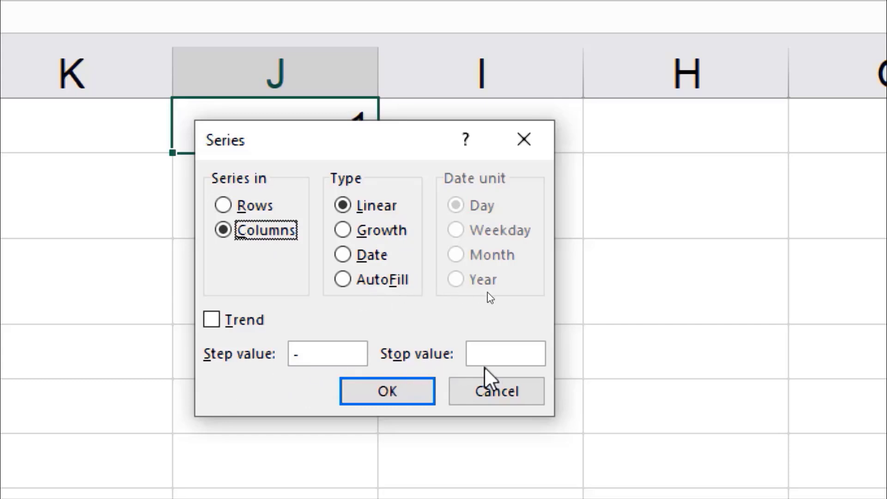
{"action": "left_click", "coordinate": [317, 352]}
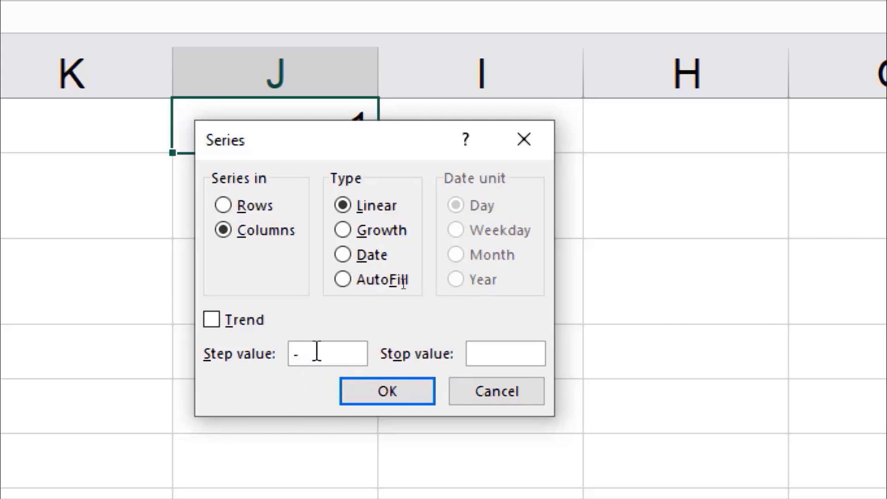
{"action": "key", "text": "BackSpace"}
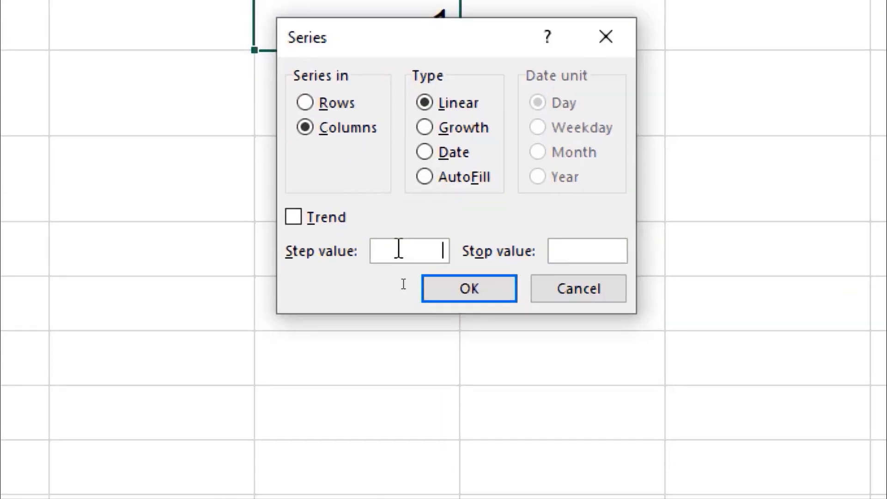
{"action": "type", "text": "1"}
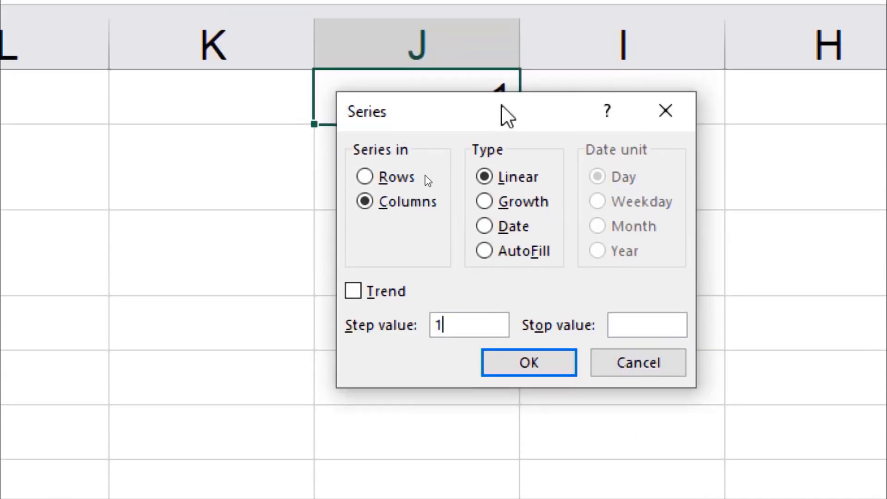
{"action": "left_click_drag", "start_coordinate": [505, 115], "coordinate": [482, 153]}
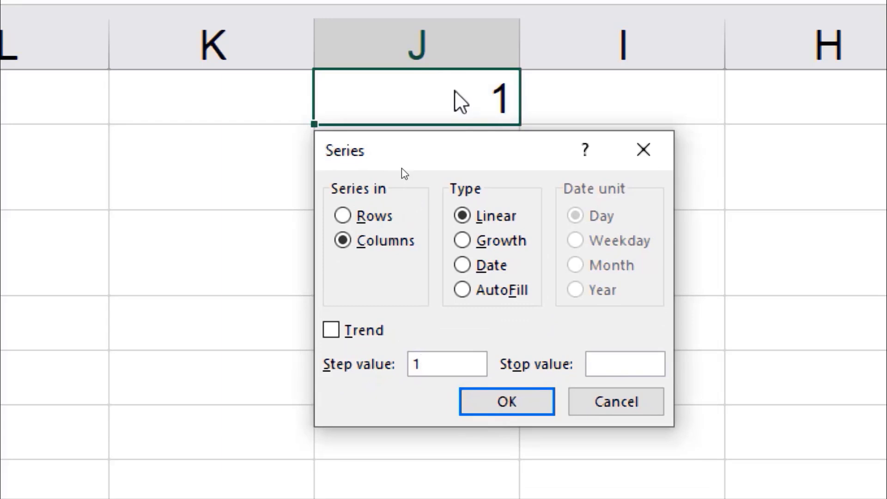
{"action": "left_click", "coordinate": [595, 368]}
{"action": "type", "text": "1000"}
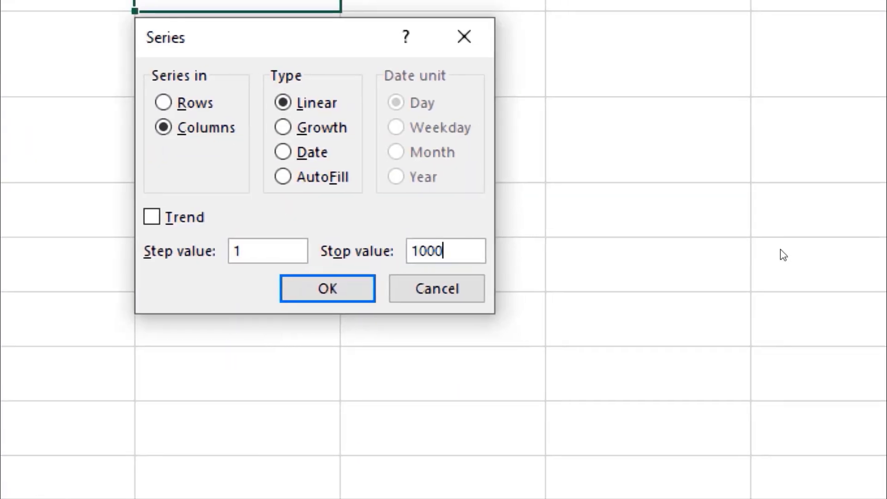
{"action": "left_click", "coordinate": [315, 297]}
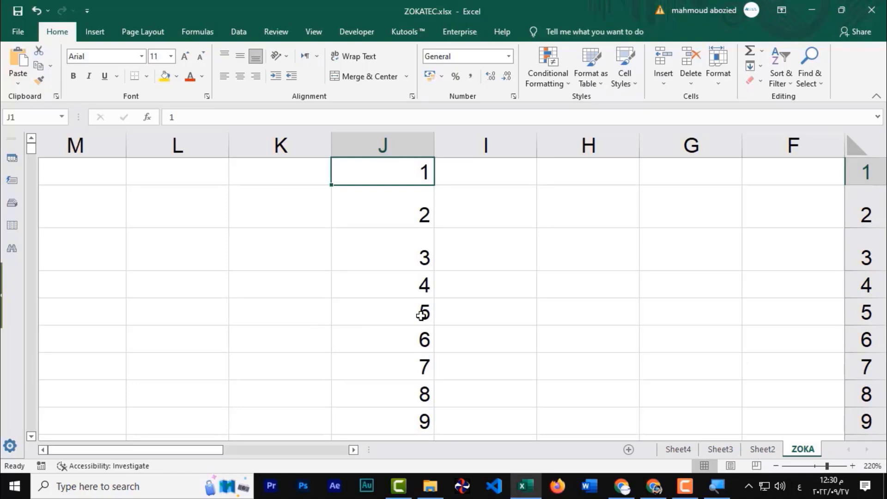
- Jump down to J1000 to confirm the series end, then return to J1
{"action": "key", "text": "ctrl+Down"}
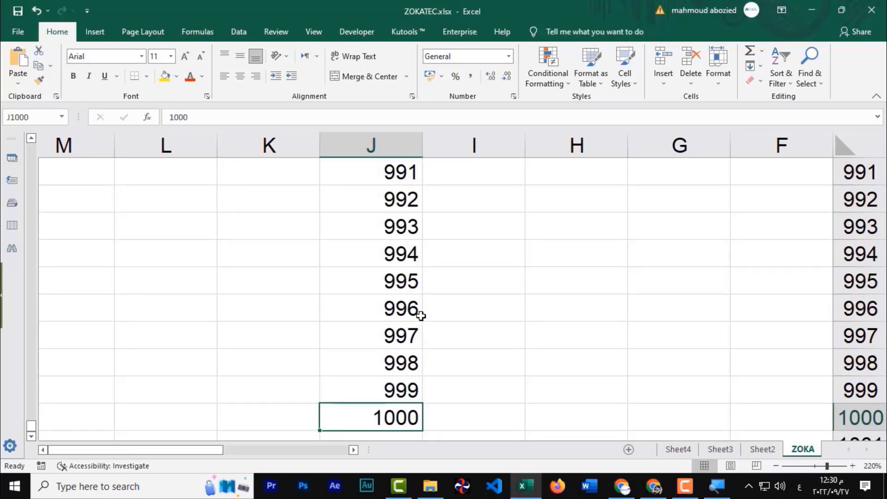
{"action": "key", "text": "ctrl+Up"}
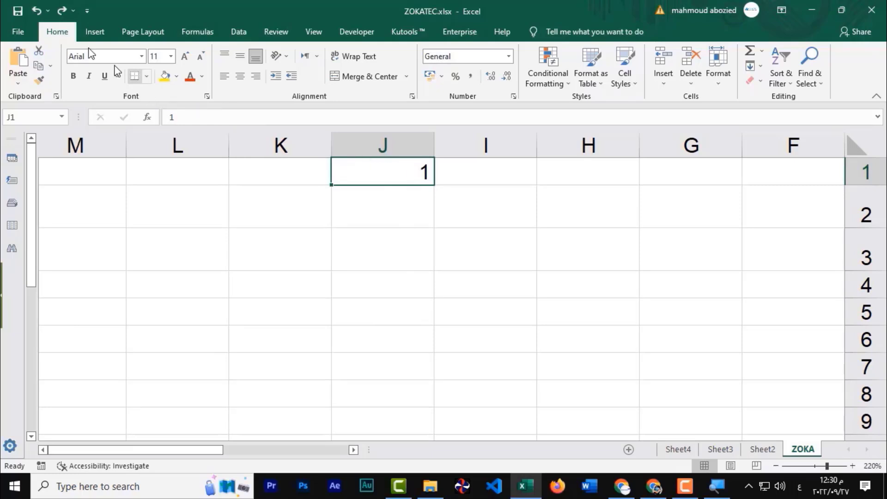
- Refill column J with a Columns series, step 1 and stop value 1000, then jump to J1000
{"action": "left_click", "coordinate": [753, 70]}
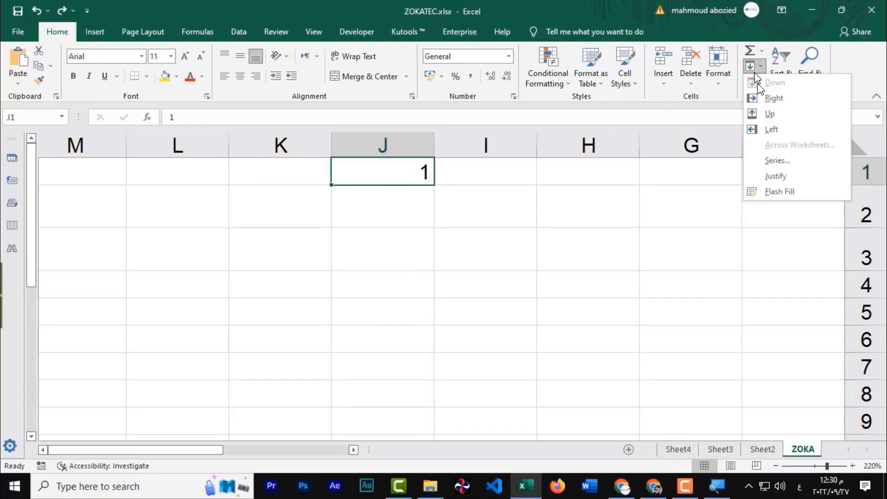
{"action": "left_click", "coordinate": [787, 160]}
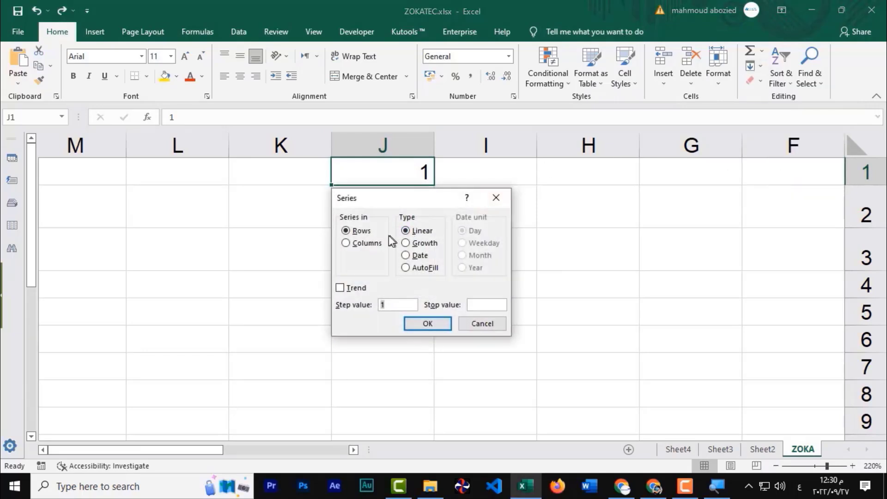
{"action": "left_click", "coordinate": [367, 247]}
{"action": "left_click", "coordinate": [477, 305]}
{"action": "left_click", "coordinate": [423, 324]}
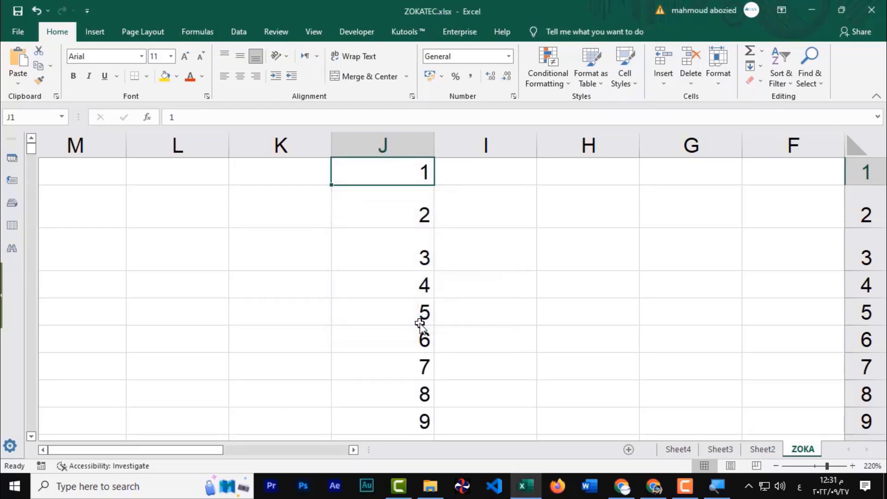
{"action": "key", "text": "ctrl+Down"}
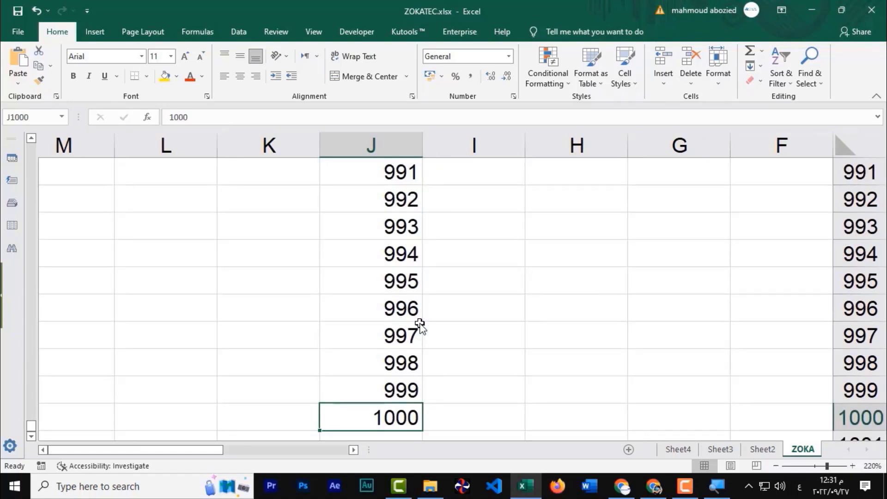
- Check both ends of the series, then select J1:J1000 from J1 with Ctrl+Shift+Down
{"action": "key", "text": "ctrl+Up"}
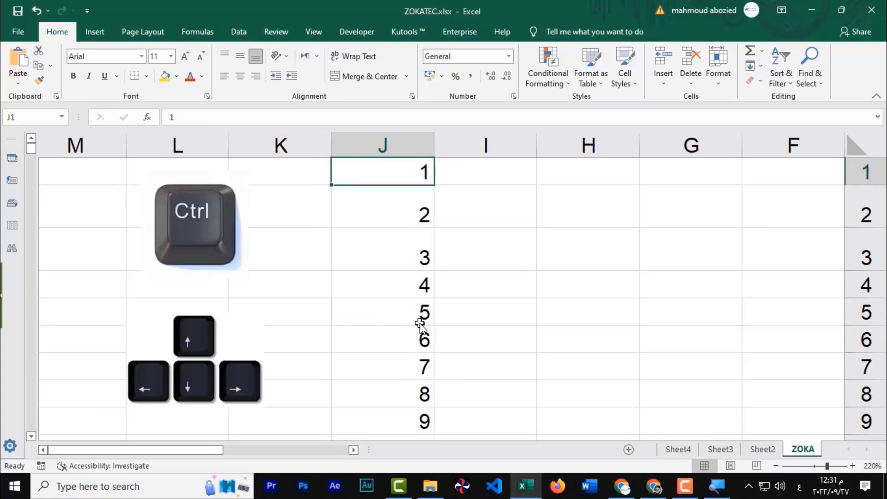
{"action": "key", "text": "ctrl+Down"}
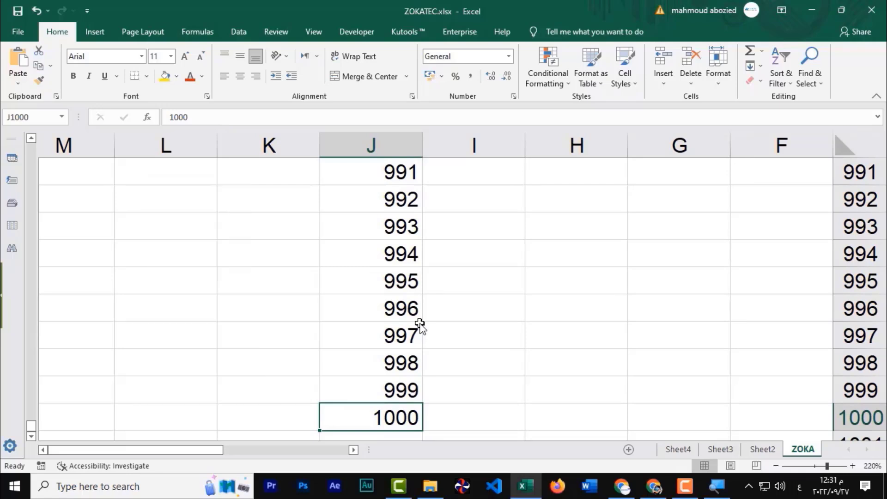
{"action": "key", "text": "ctrl+Up"}
{"action": "key", "text": "shift+Down"}
{"action": "key", "text": "shift+Down"}
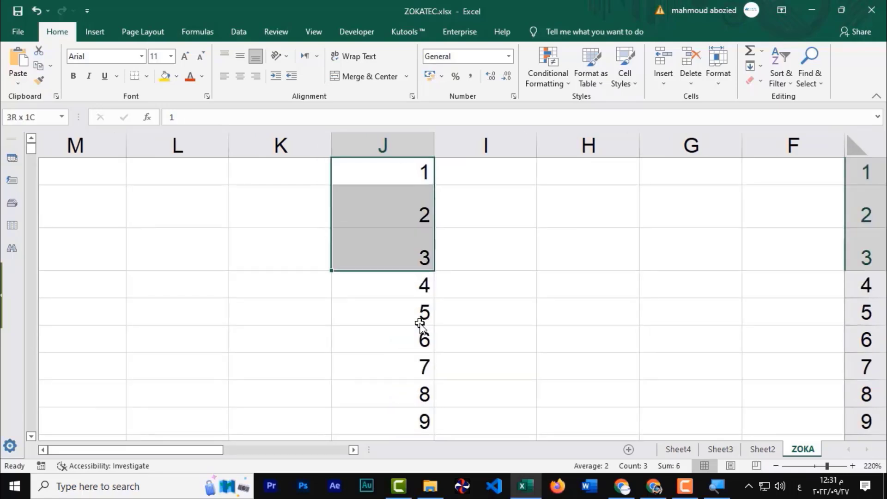
{"action": "key", "text": "shift+Up"}
{"action": "key", "text": "shift+Up"}
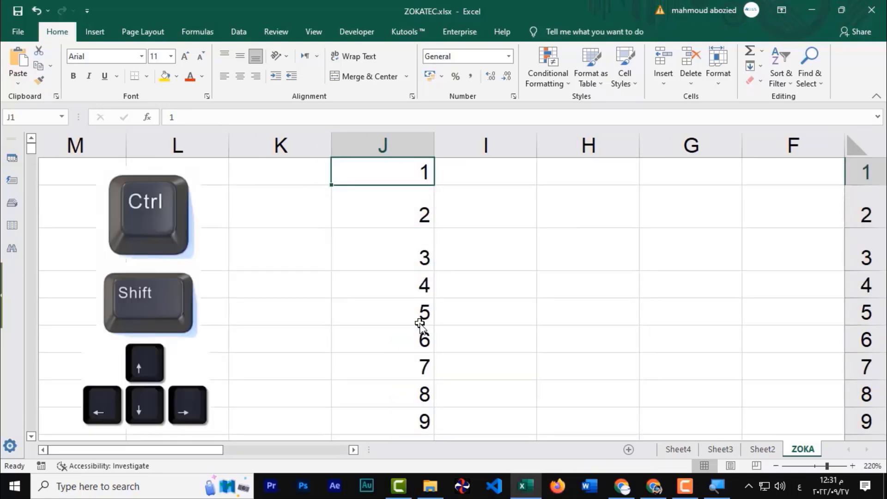
{"action": "key", "text": "ctrl+shift+Down"}
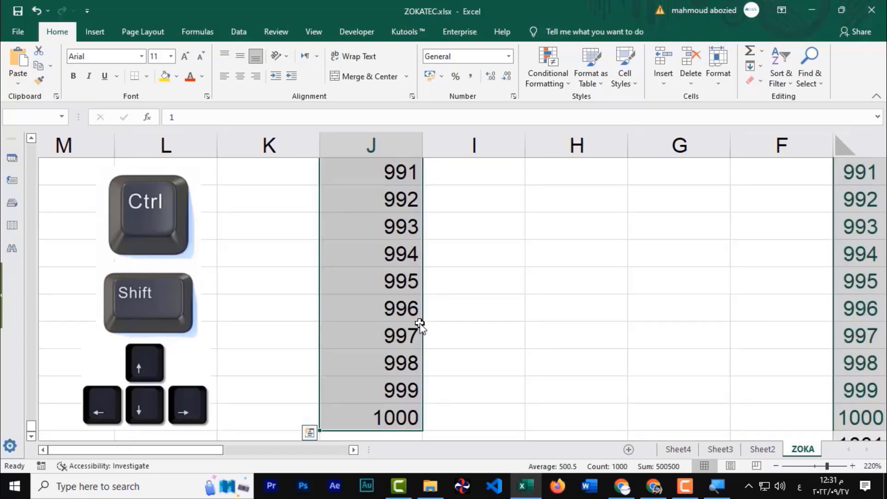